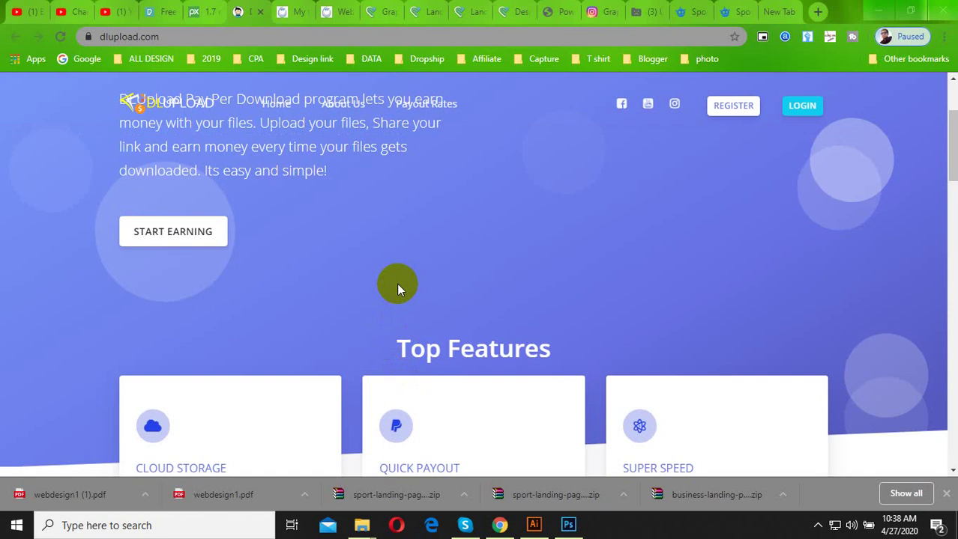
Look over the DLUpload home page, then go to the REGISTER sign-up page.
{"action": "scroll", "coordinate": [397, 288], "scroll_direction": "up", "scroll_amount": 2}
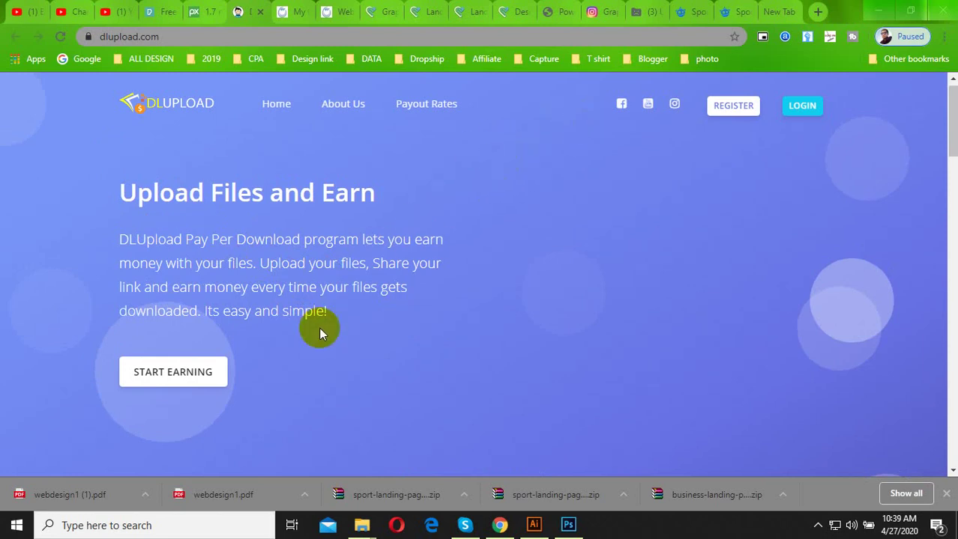
{"action": "scroll", "coordinate": [315, 337], "scroll_direction": "down", "scroll_amount": 5}
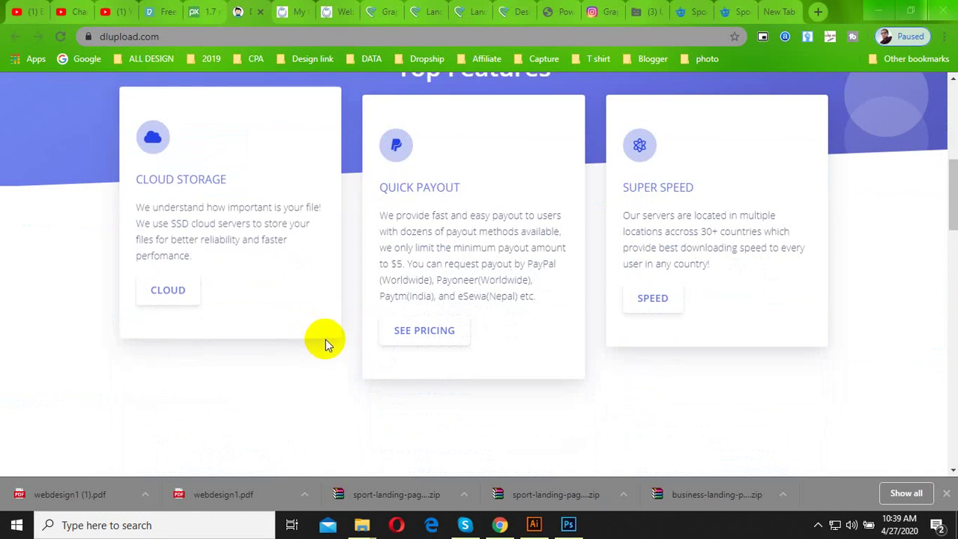
{"action": "scroll", "coordinate": [321, 353], "scroll_direction": "up", "scroll_amount": 5}
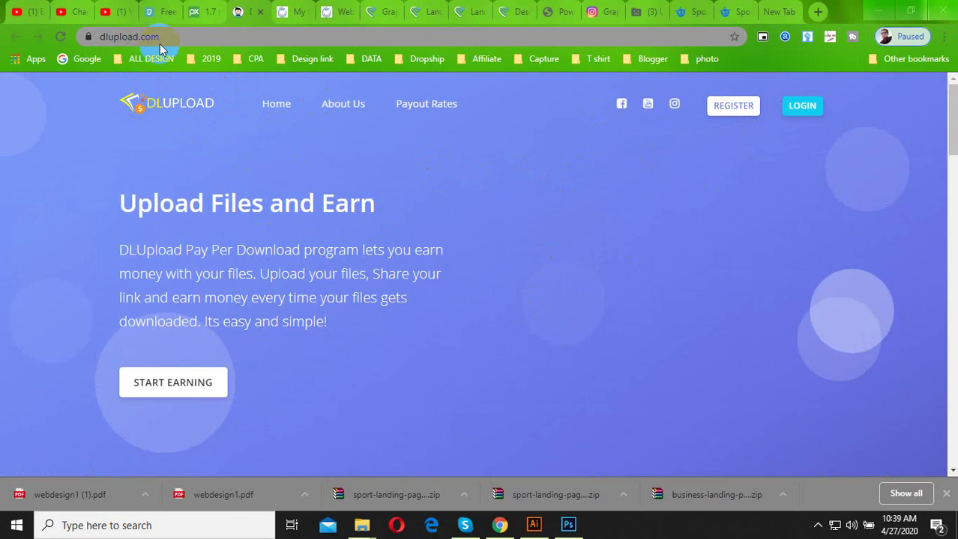
{"action": "left_click", "coordinate": [736, 111]}
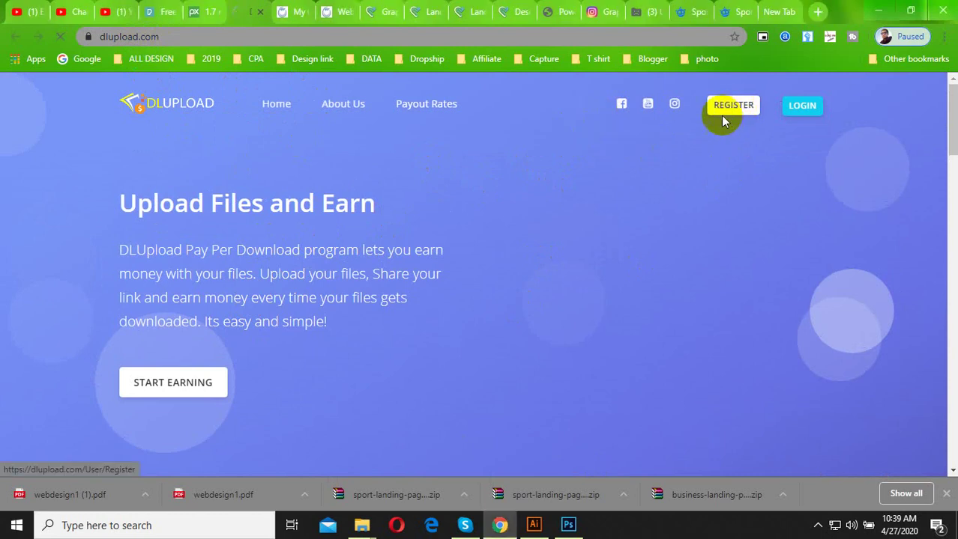
Autofill the saved name and e-mail, keep Male gender, and enter birth date 01/01/0019.
{"action": "scroll", "coordinate": [365, 321], "scroll_direction": "down", "scroll_amount": 2}
{"action": "left_click", "coordinate": [311, 159]}
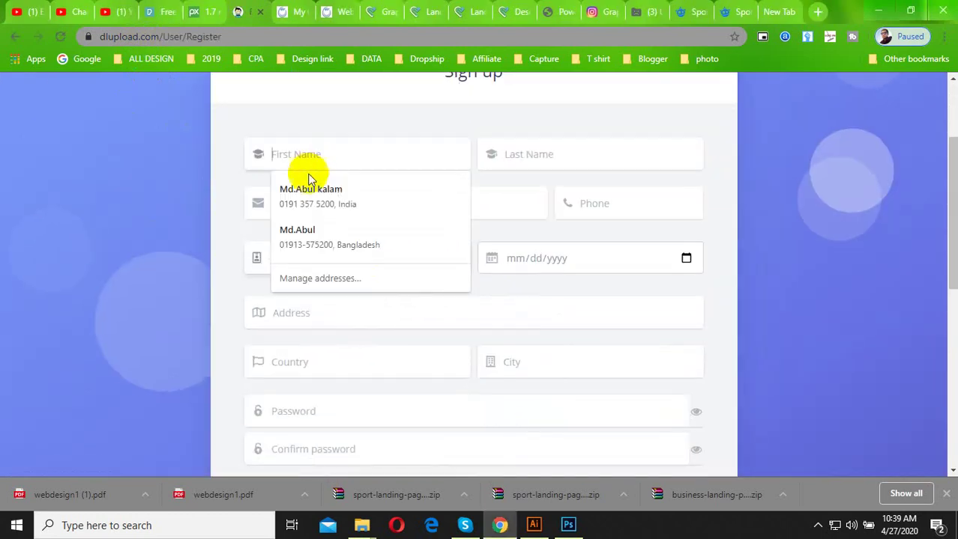
{"action": "left_click", "coordinate": [309, 192]}
{"action": "left_click", "coordinate": [349, 211]}
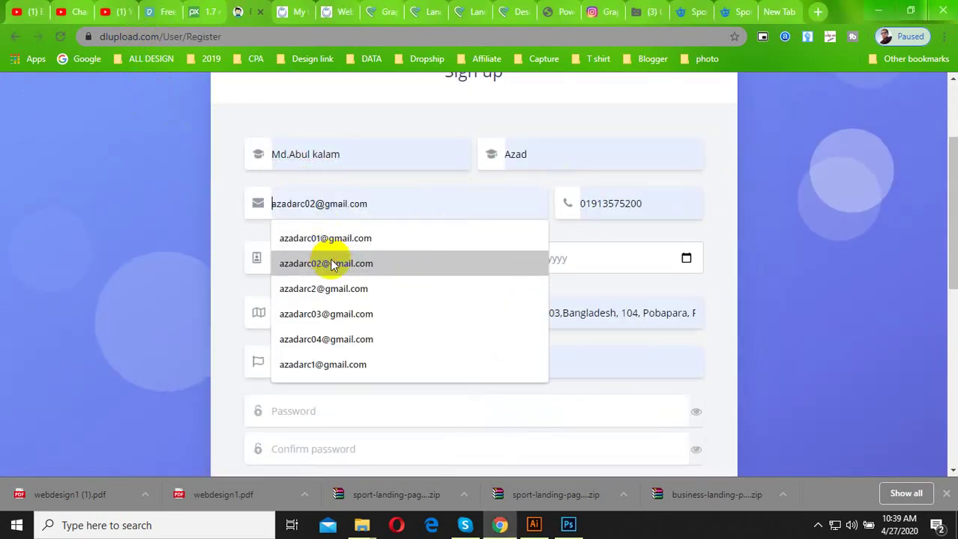
{"action": "left_click", "coordinate": [329, 259]}
{"action": "left_click", "coordinate": [357, 255]}
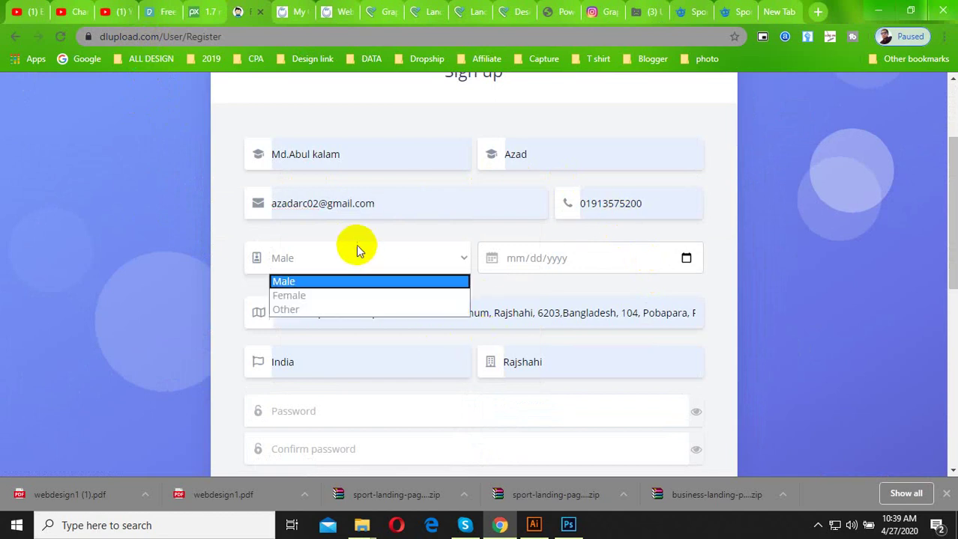
{"action": "left_click", "coordinate": [577, 257]}
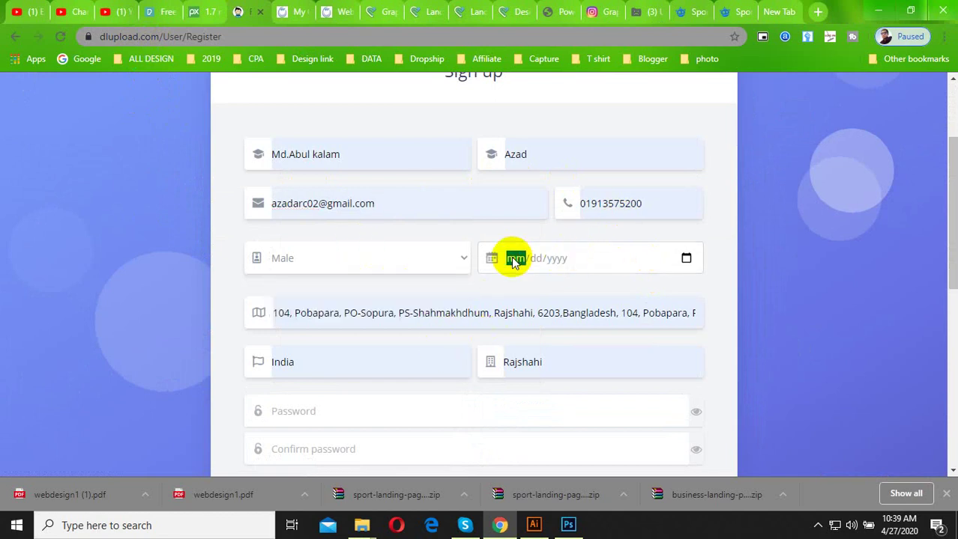
{"action": "scroll", "coordinate": [511, 259], "scroll_direction": "down", "scroll_amount": 6}
{"action": "scroll", "coordinate": [511, 258], "scroll_direction": "up", "scroll_amount": 6}
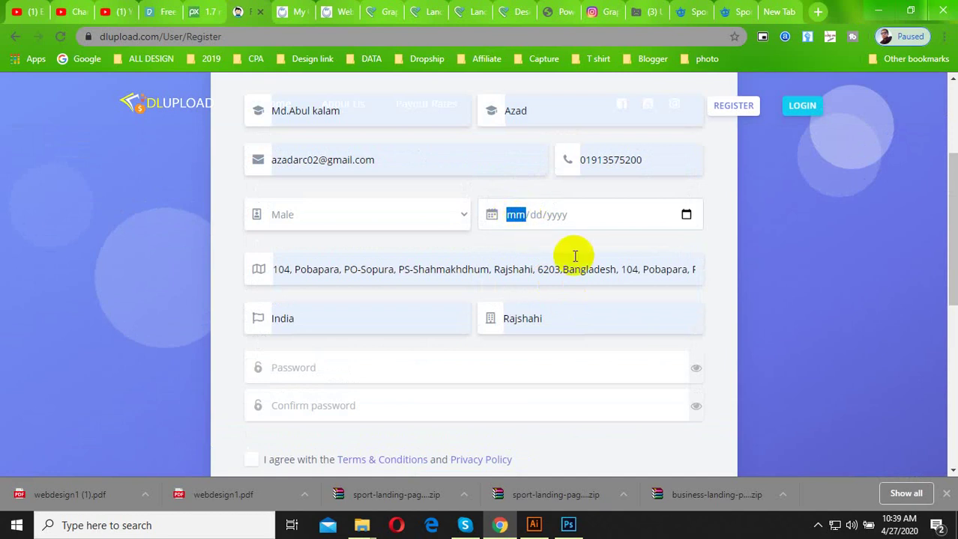
{"action": "type", "text": "01/01/"}
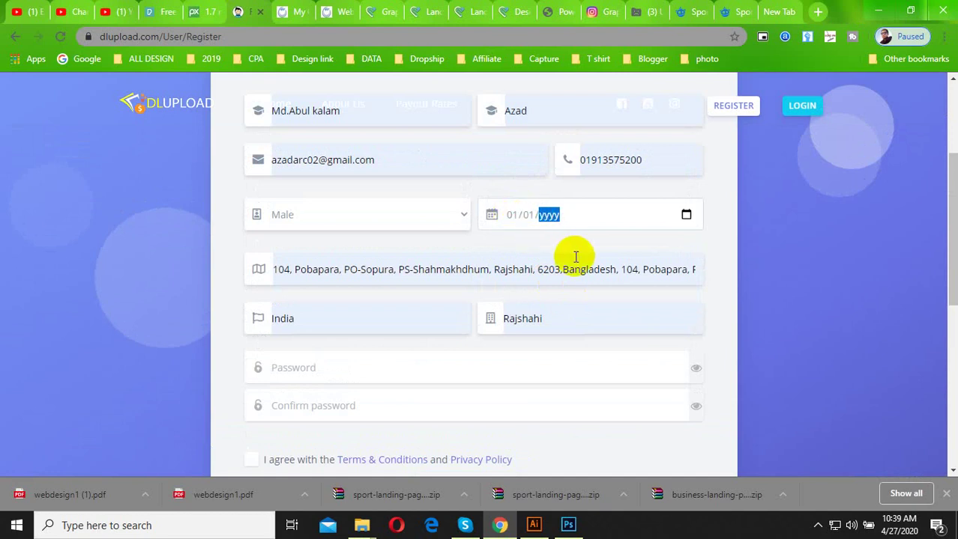
{"action": "type", "text": "001993"}
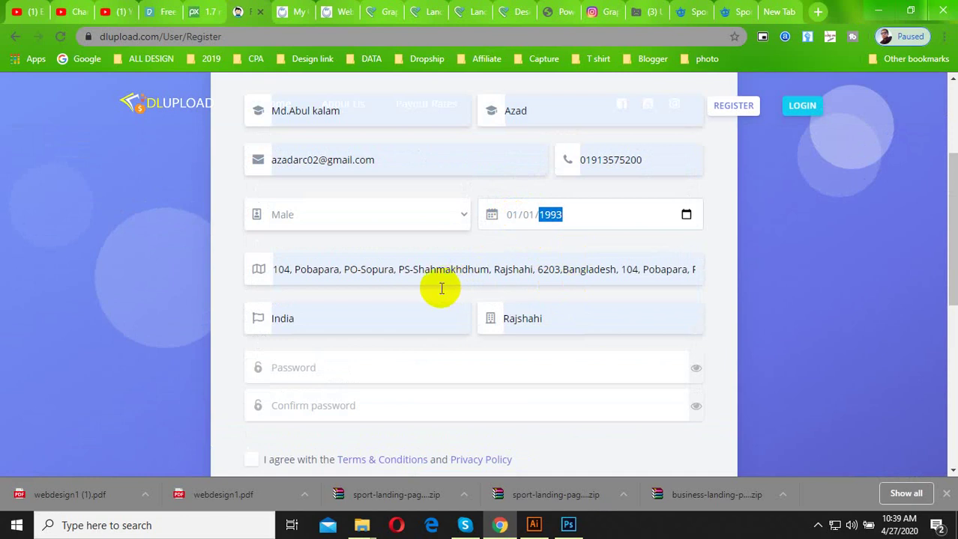
Remove the duplicated address text and set the country to Bangladesh.
{"action": "left_click_drag", "start_coordinate": [617, 269], "coordinate": [758, 272]}
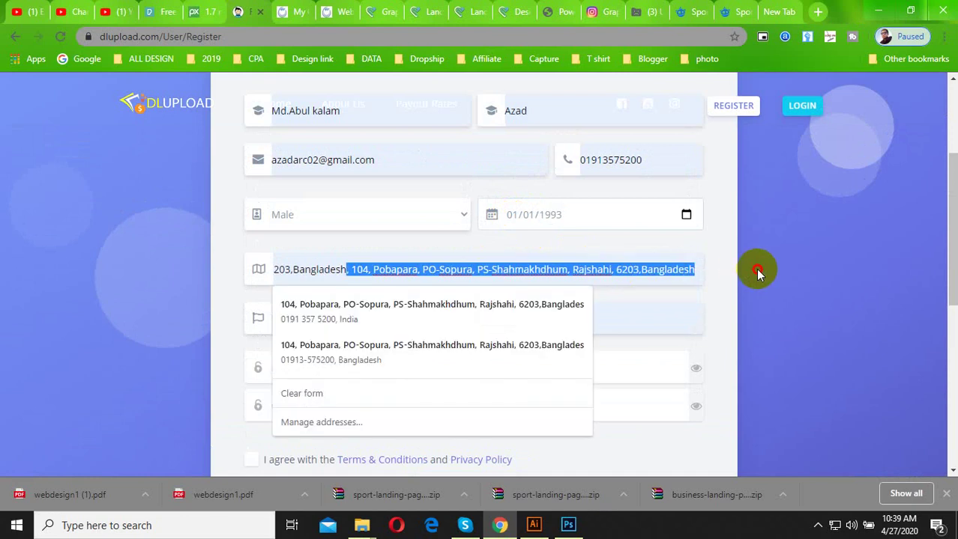
{"action": "key", "text": "BackSpace"}
{"action": "left_click", "coordinate": [770, 283]}
{"action": "left_click", "coordinate": [394, 330]}
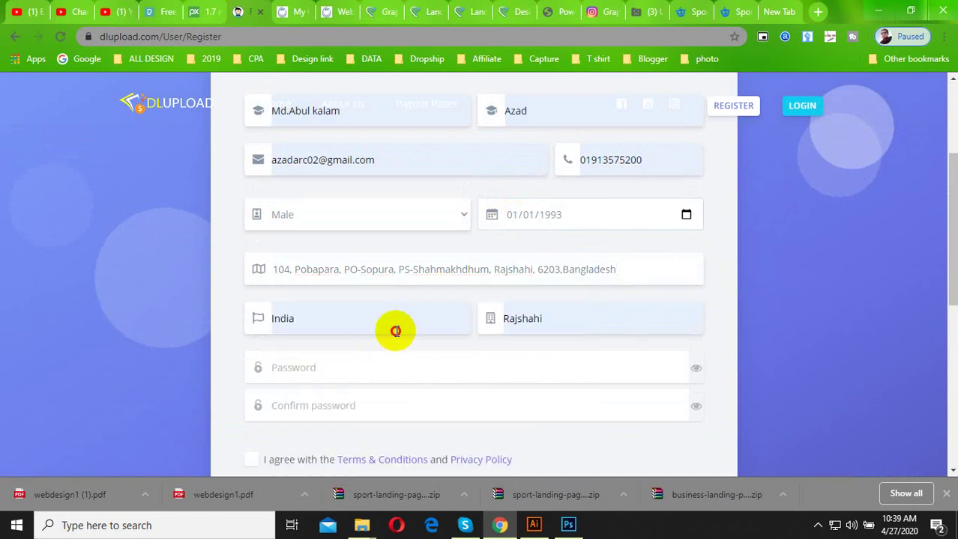
{"action": "type", "text": "bsan"}
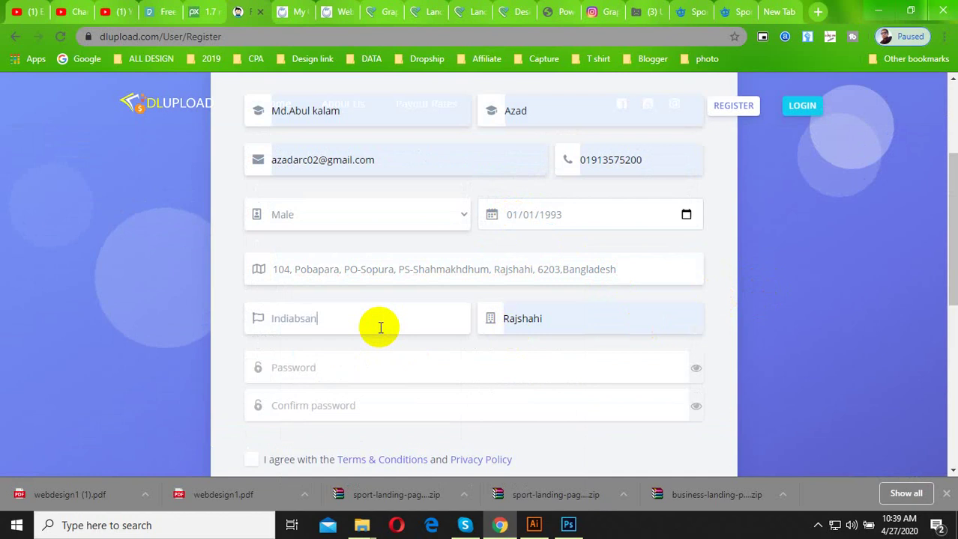
{"action": "key", "text": "BackSpace"}
{"action": "key", "text": "BackSpace"}
{"action": "key", "text": "BackSpace"}
{"action": "key", "text": "BackSpace"}
{"action": "key", "text": "BackSpace"}
{"action": "key", "text": "BackSpace"}
{"action": "key", "text": "BackSpace"}
{"action": "key", "text": "BackSpace"}
{"action": "key", "text": "BackSpace"}
{"action": "type", "text": "bang"}
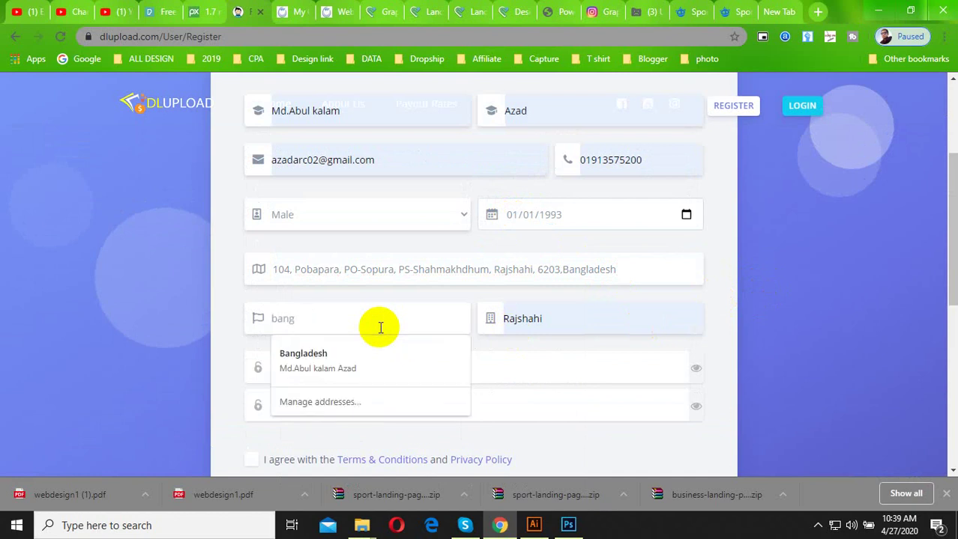
{"action": "left_click", "coordinate": [353, 366]}
Enter and confirm the account password, accept the terms, and create the account.
{"action": "left_click", "coordinate": [323, 368]}
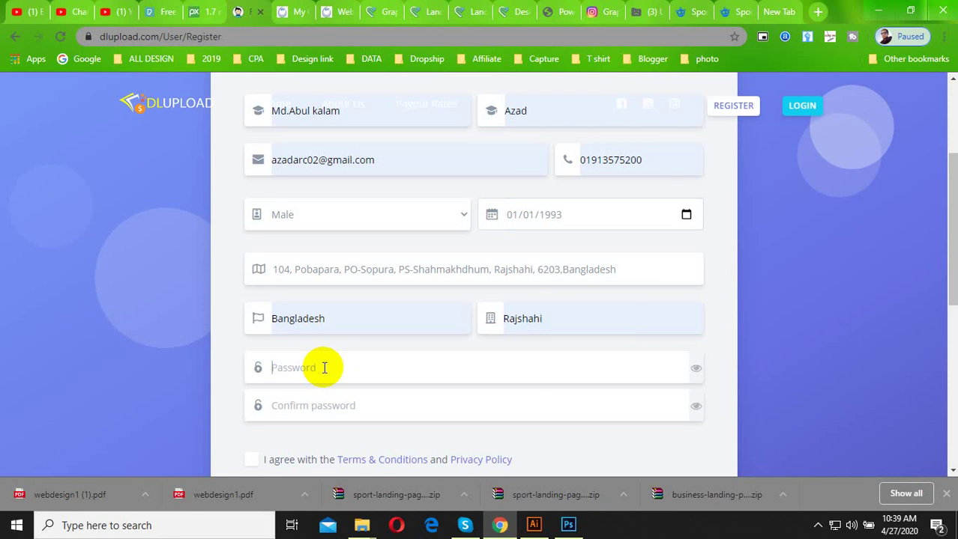
{"action": "type", "text": "1234"}
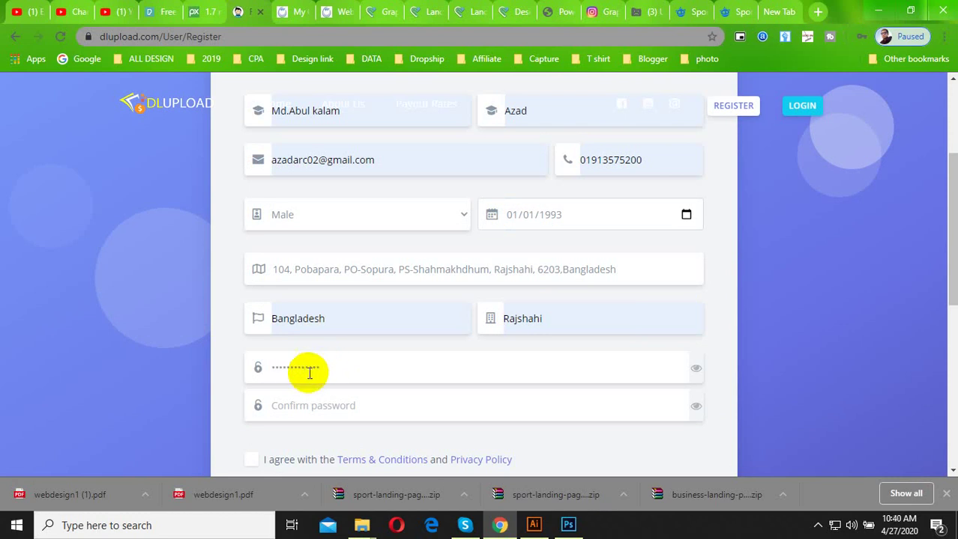
{"action": "left_click", "coordinate": [303, 415]}
{"action": "type", "text": "1"}
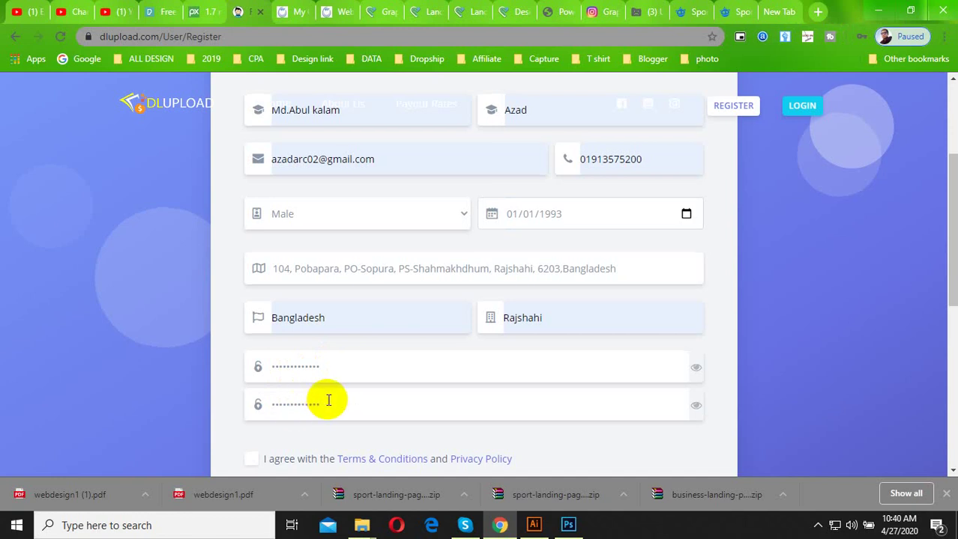
{"action": "scroll", "coordinate": [325, 398], "scroll_direction": "down", "scroll_amount": 1}
{"action": "left_click", "coordinate": [252, 391]}
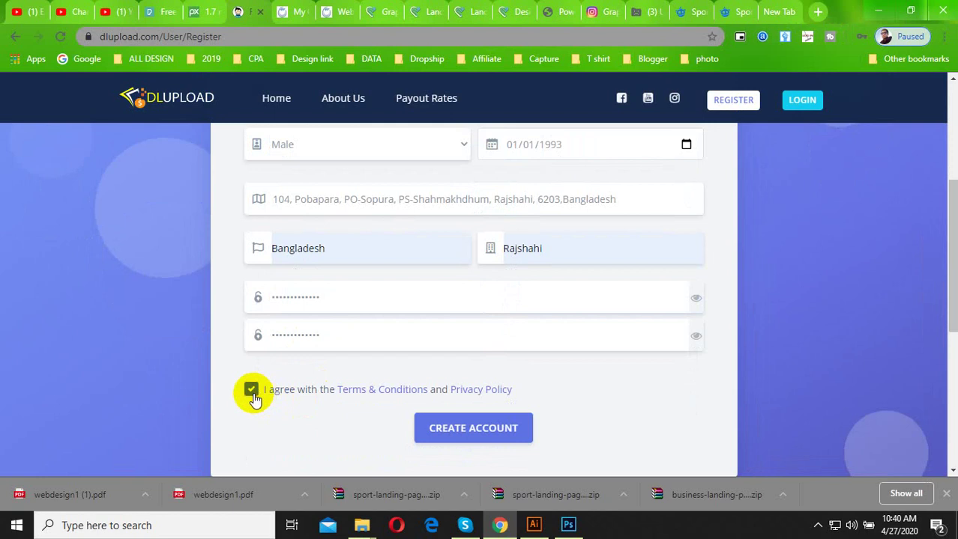
{"action": "left_click", "coordinate": [514, 439]}
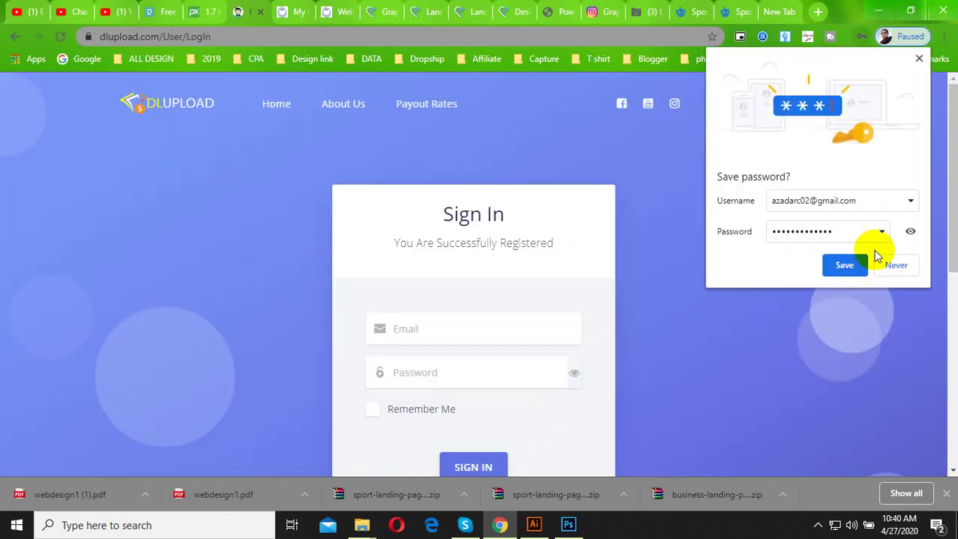
Save the login in Chrome, sign in with Remember Me ticked, and open the user dashboard.
{"action": "left_click", "coordinate": [839, 266]}
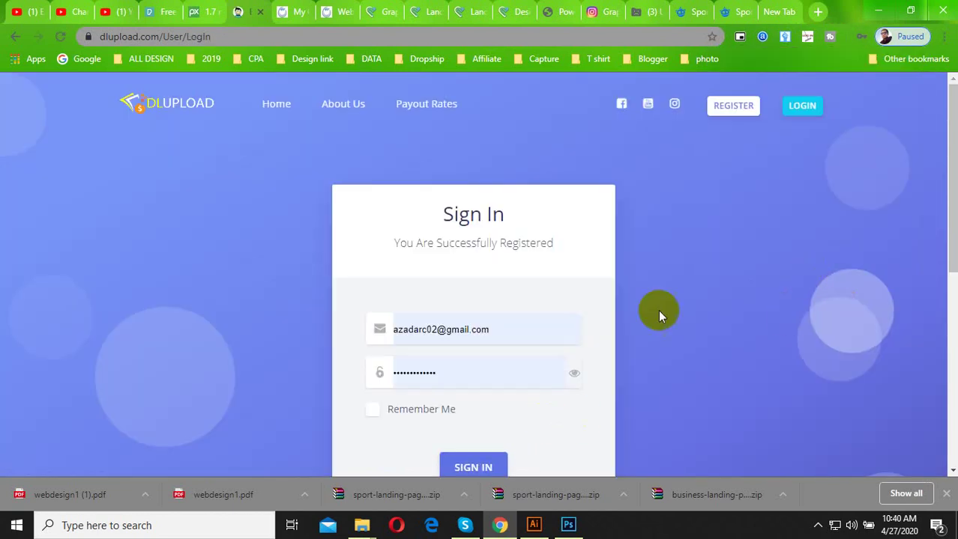
{"action": "scroll", "coordinate": [489, 374], "scroll_direction": "down", "scroll_amount": 2}
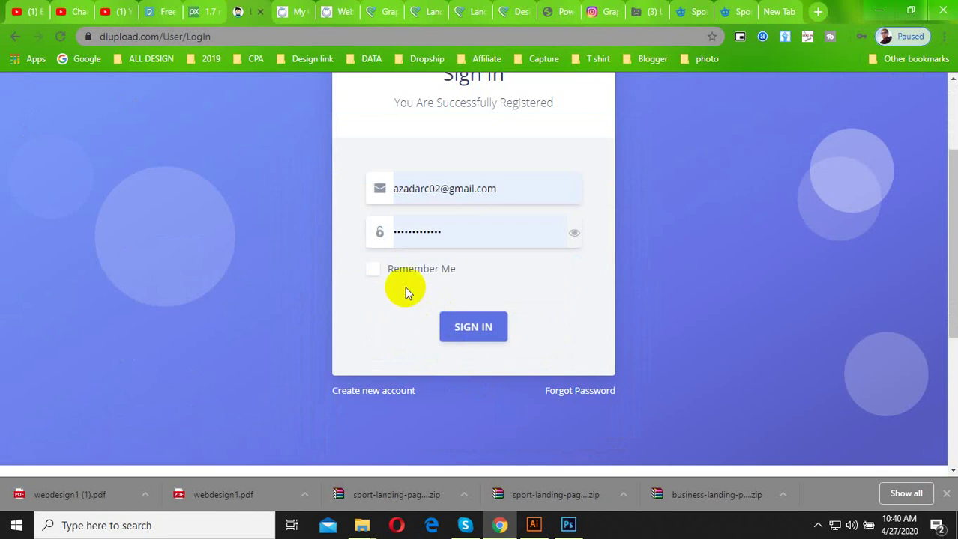
{"action": "left_click", "coordinate": [372, 272]}
{"action": "left_click", "coordinate": [477, 337]}
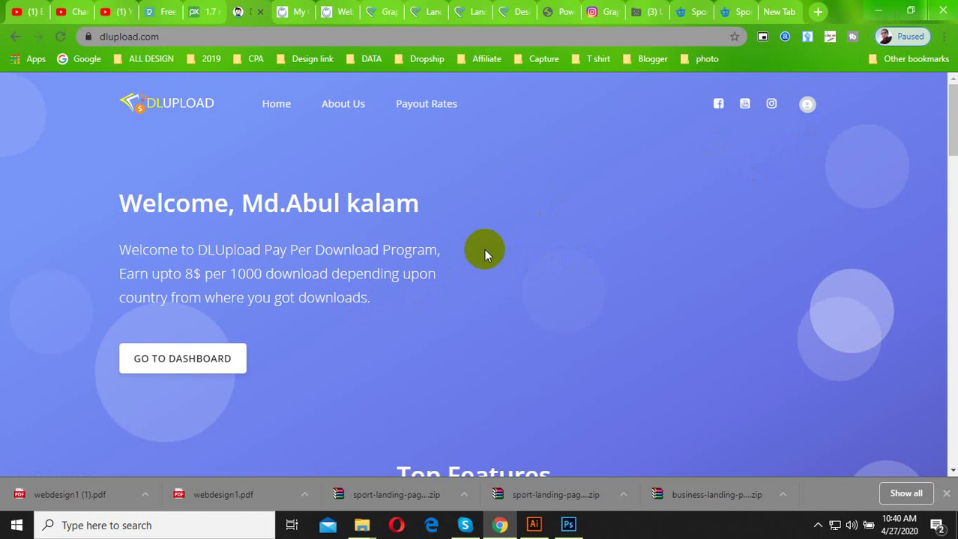
{"action": "scroll", "coordinate": [401, 280], "scroll_direction": "down", "scroll_amount": 10}
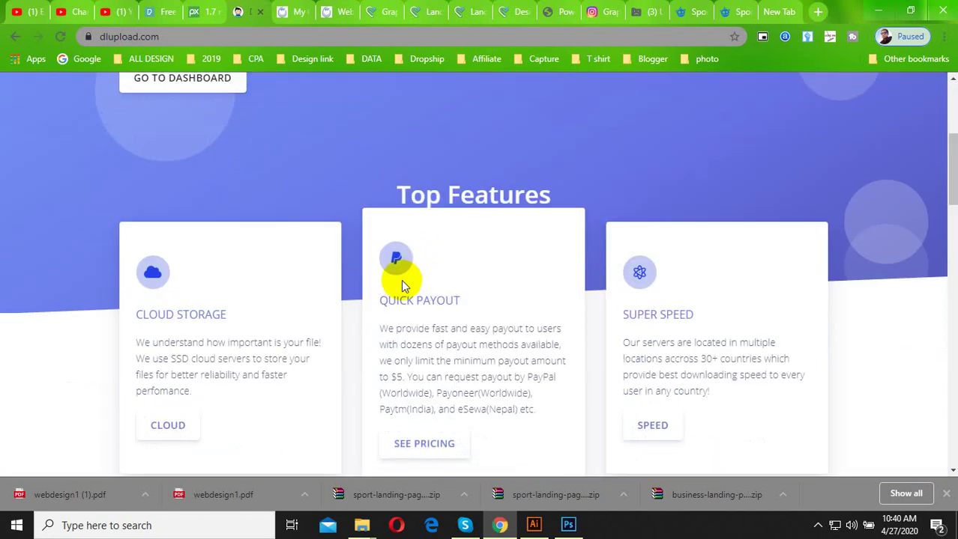
{"action": "scroll", "coordinate": [412, 348], "scroll_direction": "up", "scroll_amount": 4}
{"action": "scroll", "coordinate": [399, 367], "scroll_direction": "up", "scroll_amount": 5}
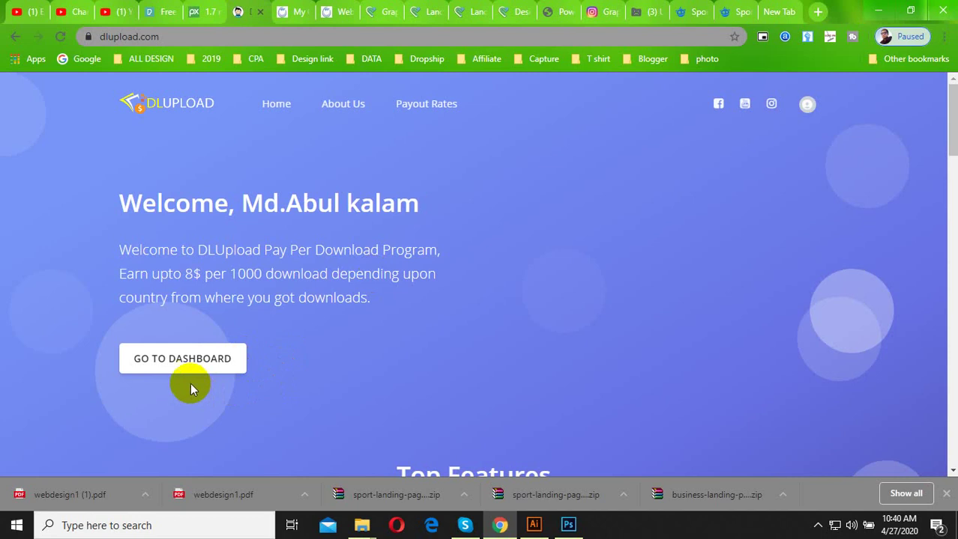
{"action": "left_click", "coordinate": [188, 367]}
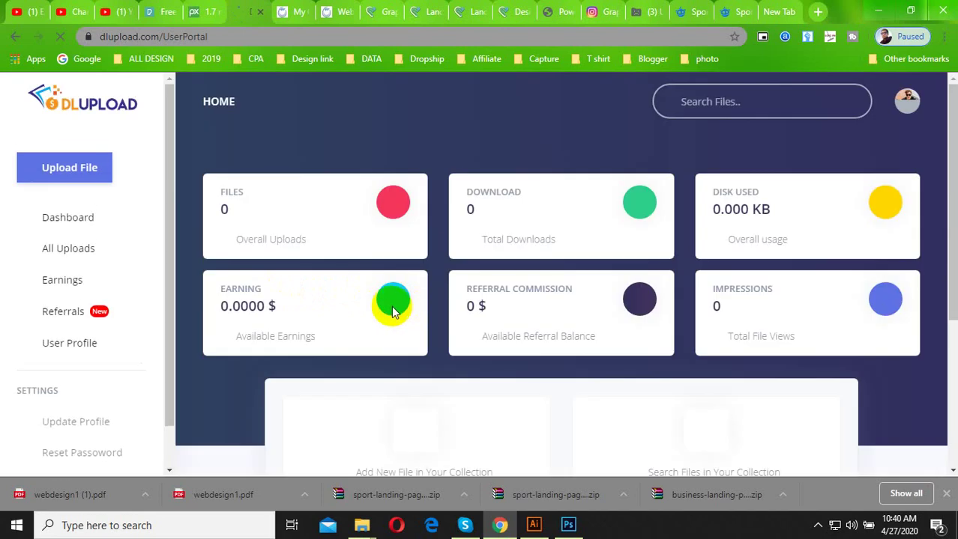
Use 'Go to Upload' on the dashboard to reach the empty Create File form.
{"action": "scroll", "coordinate": [661, 353], "scroll_direction": "down", "scroll_amount": 4}
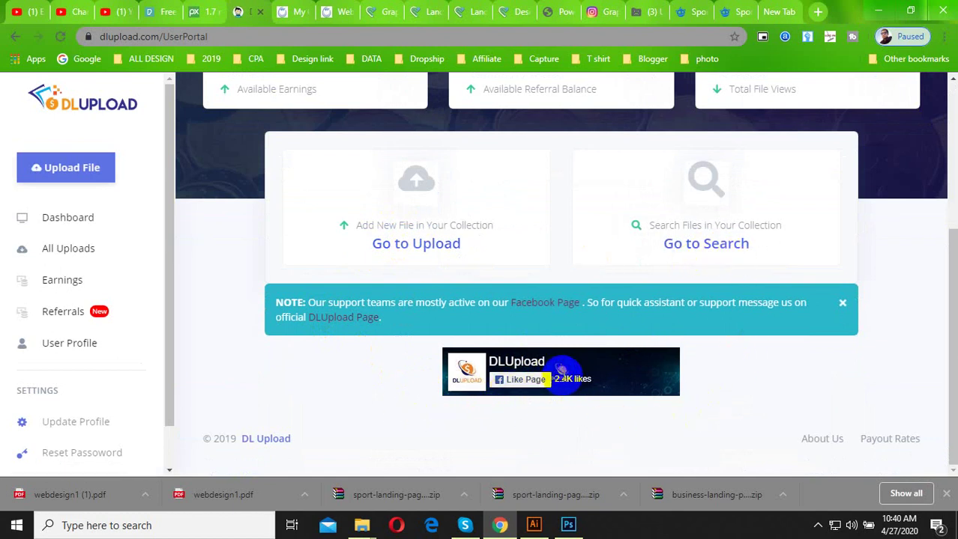
{"action": "scroll", "coordinate": [399, 408], "scroll_direction": "up", "scroll_amount": 2}
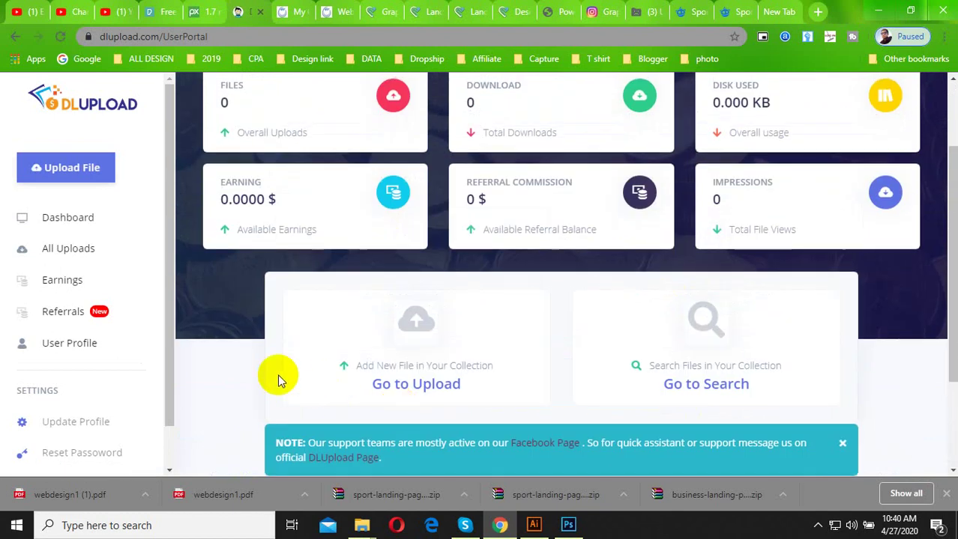
{"action": "scroll", "coordinate": [453, 364], "scroll_direction": "up", "scroll_amount": 2}
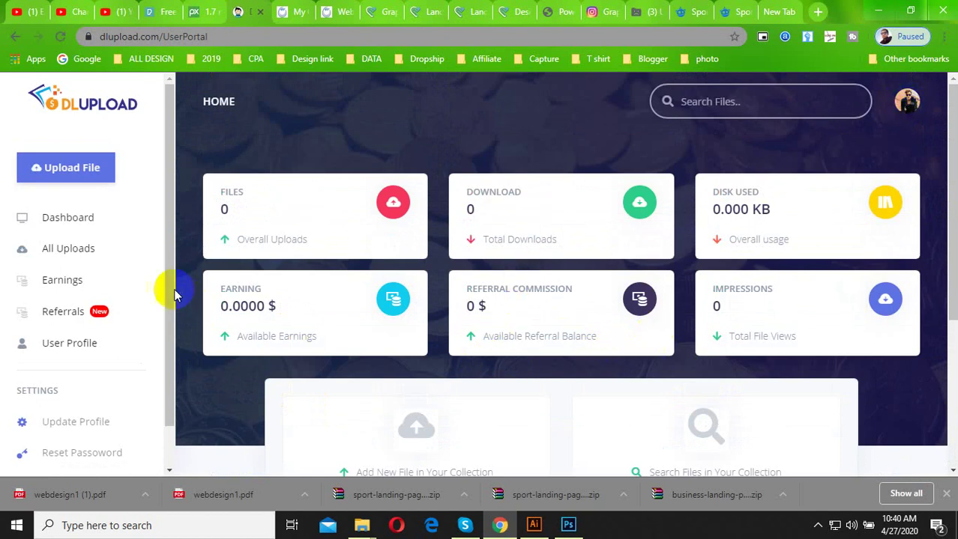
{"action": "scroll", "coordinate": [102, 215], "scroll_direction": "down", "scroll_amount": 1}
{"action": "scroll", "coordinate": [95, 285], "scroll_direction": "down", "scroll_amount": 4}
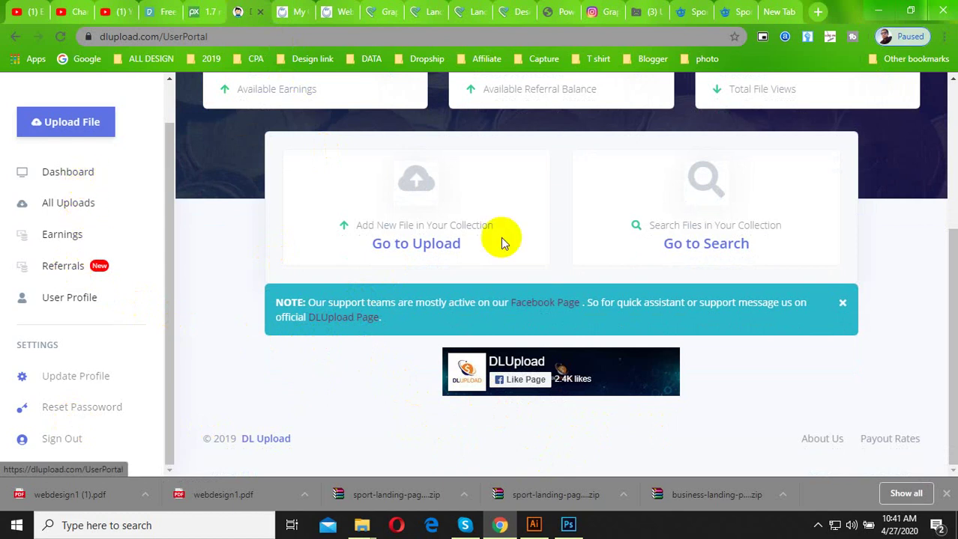
{"action": "left_click", "coordinate": [432, 250]}
Title the new file 'Autocad File' and bring up the file picker for the upload.
{"action": "scroll", "coordinate": [432, 253], "scroll_direction": "down", "scroll_amount": 2}
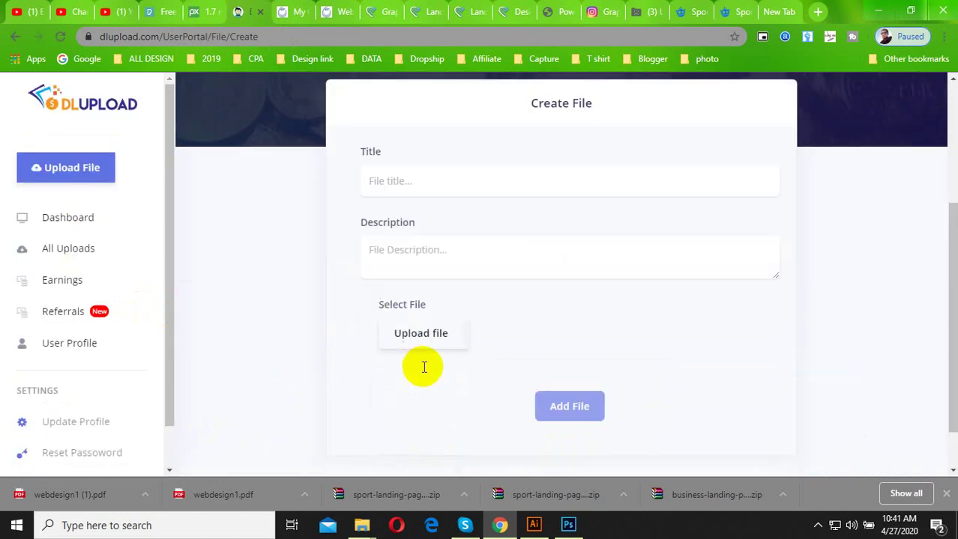
{"action": "left_click", "coordinate": [417, 180]}
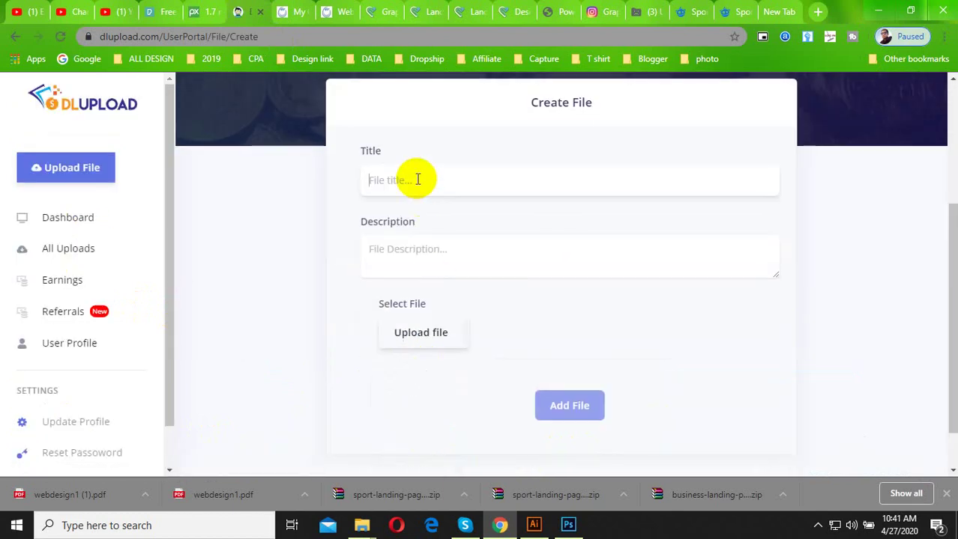
{"action": "type", "text": "Autocad Fi"}
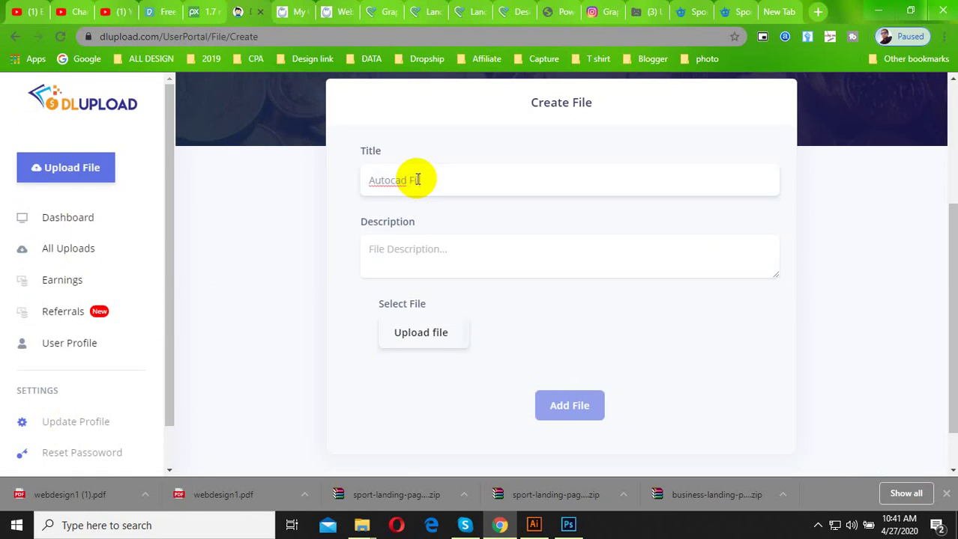
{"action": "type", "text": "le"}
{"action": "left_click", "coordinate": [427, 255]}
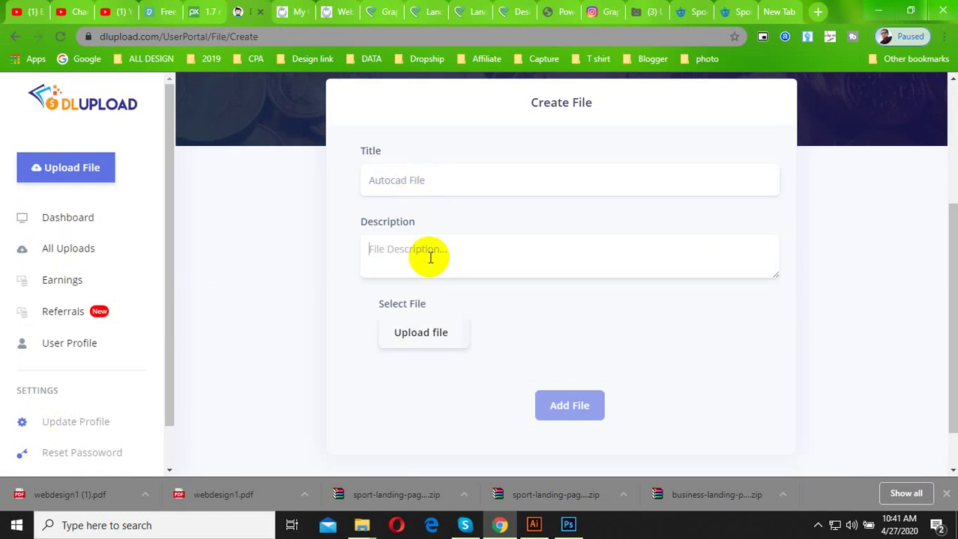
{"action": "left_click", "coordinate": [443, 334]}
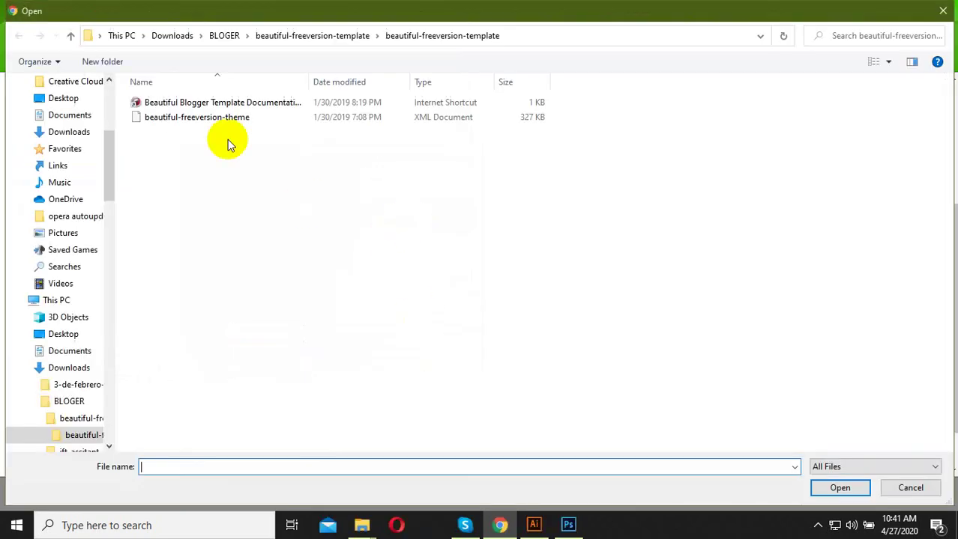
Browse to This PC > Softwere (D:) and attach Autodesk AutoCAD 2007.zip.
{"action": "left_click", "coordinate": [171, 35]}
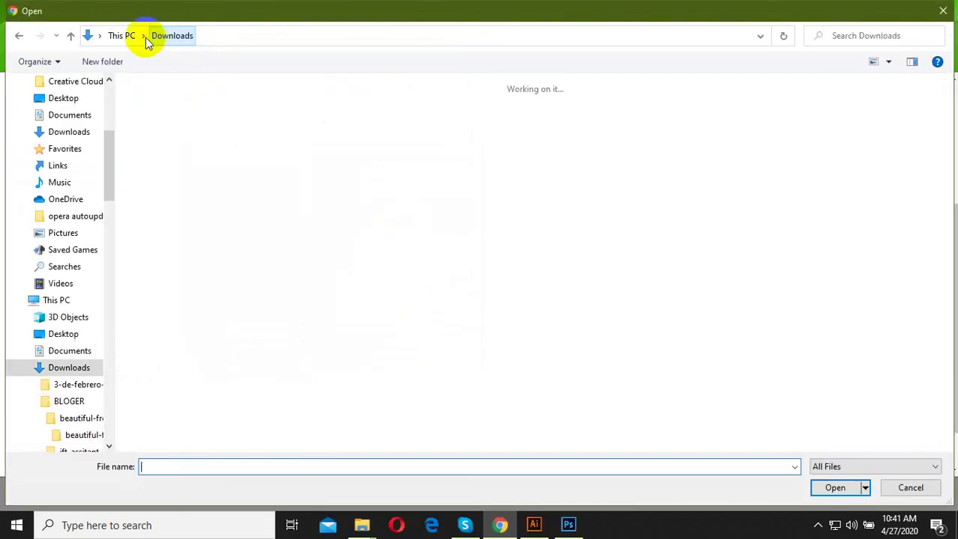
{"action": "left_click", "coordinate": [122, 35]}
{"action": "double_click", "coordinate": [464, 217]}
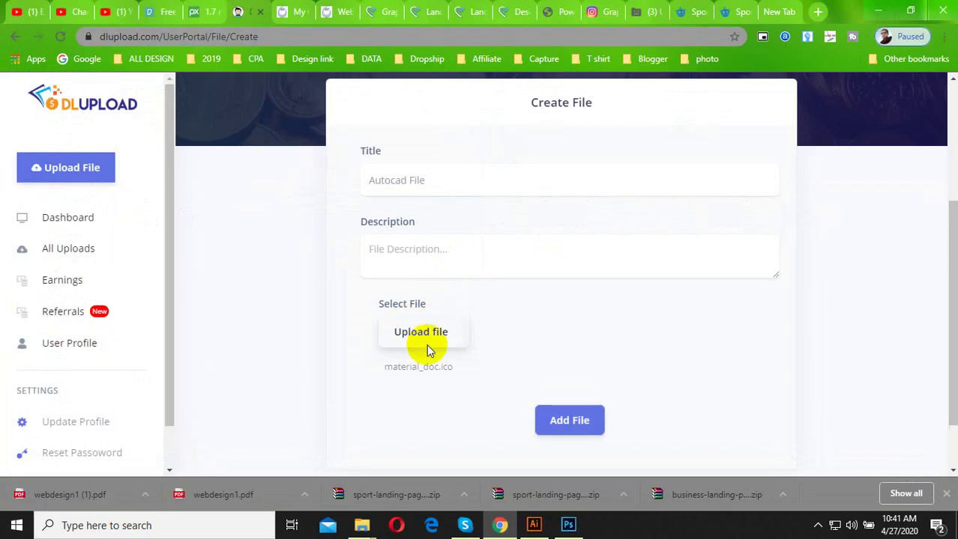
{"action": "left_click", "coordinate": [429, 332]}
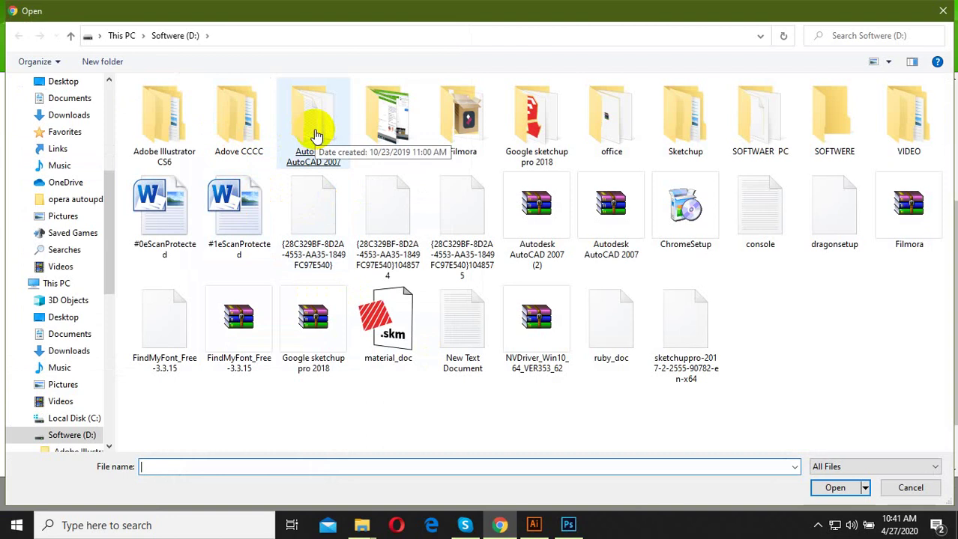
{"action": "double_click", "coordinate": [619, 235]}
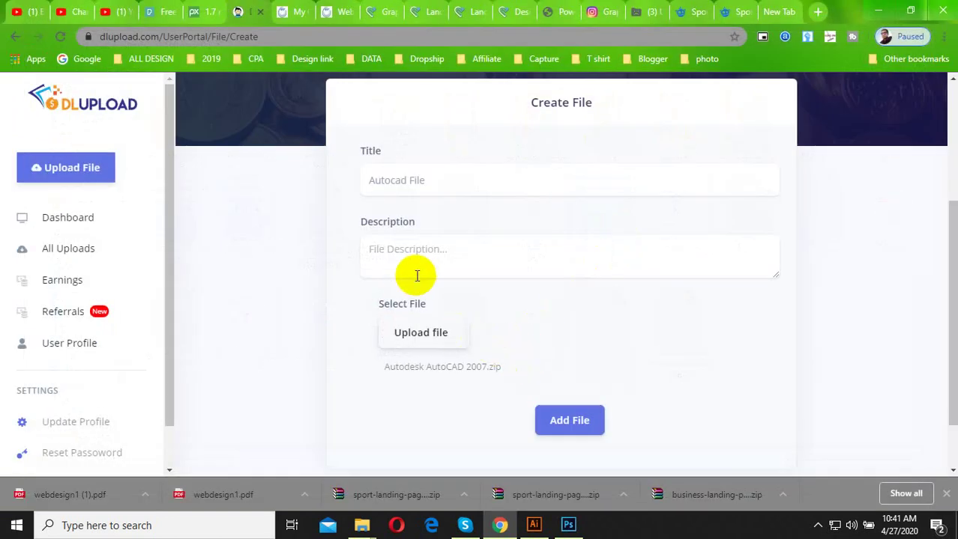
Enter the description 'Autocad file 2007 free Download'.
{"action": "left_click", "coordinate": [425, 261]}
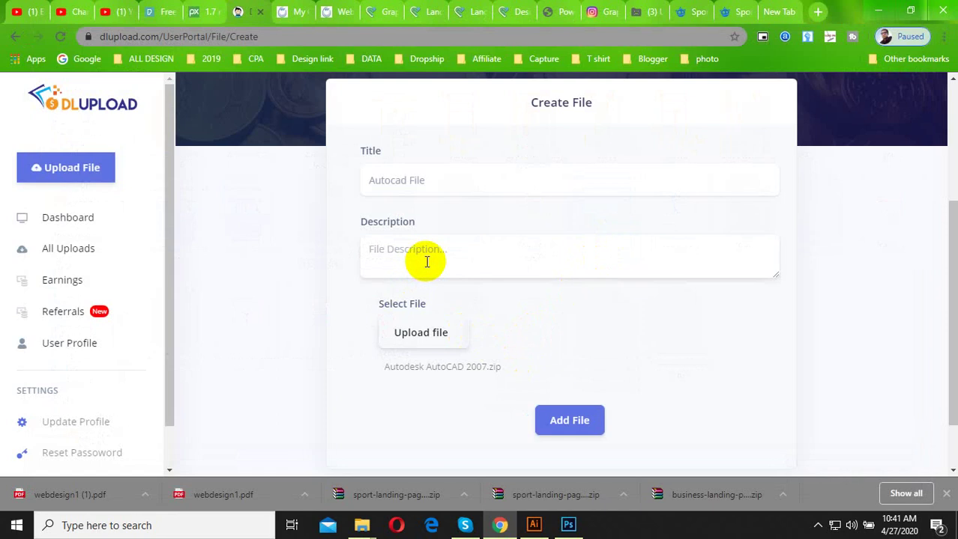
{"action": "type", "text": "Autocad file 2007"}
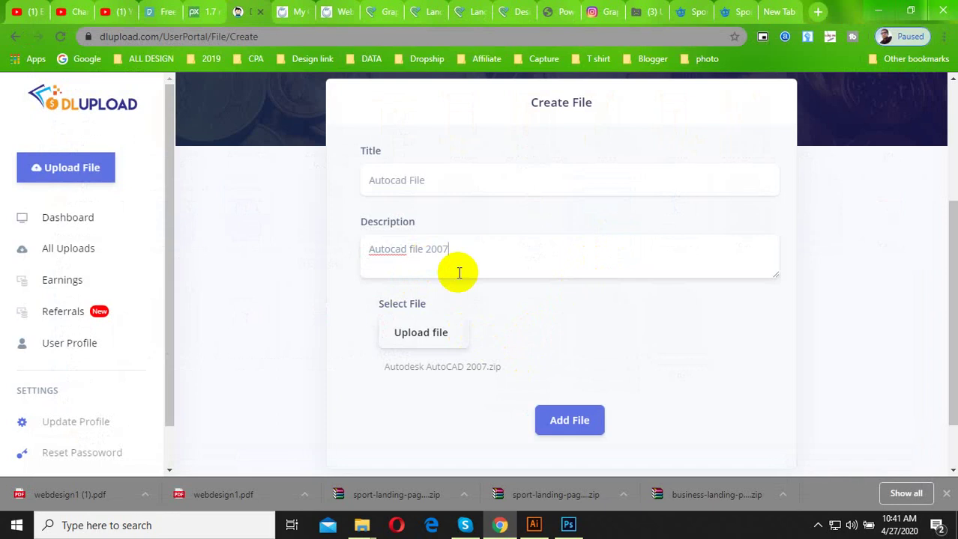
{"action": "scroll", "coordinate": [472, 307], "scroll_direction": "down", "scroll_amount": 1}
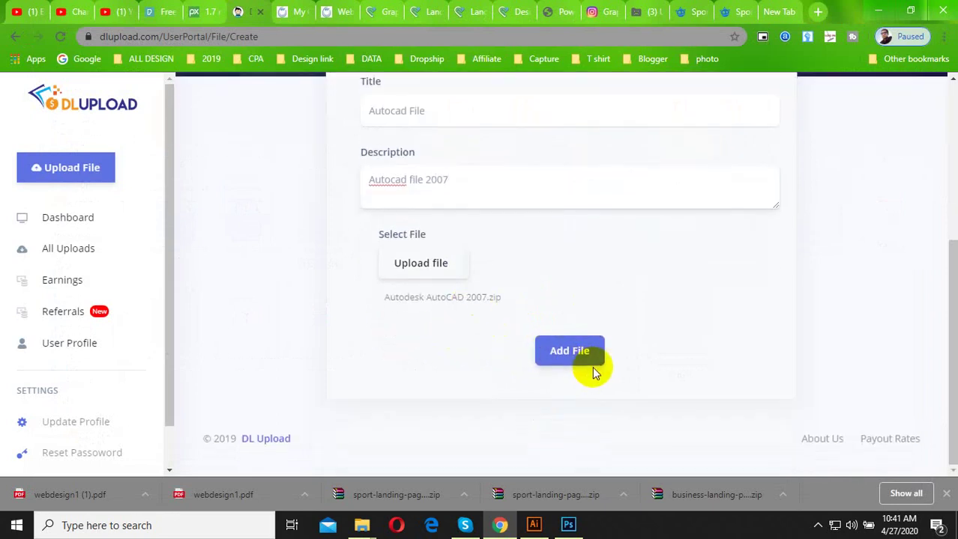
{"action": "scroll", "coordinate": [395, 327], "scroll_direction": "up", "scroll_amount": 2}
{"action": "scroll", "coordinate": [464, 356], "scroll_direction": "down", "scroll_amount": 2}
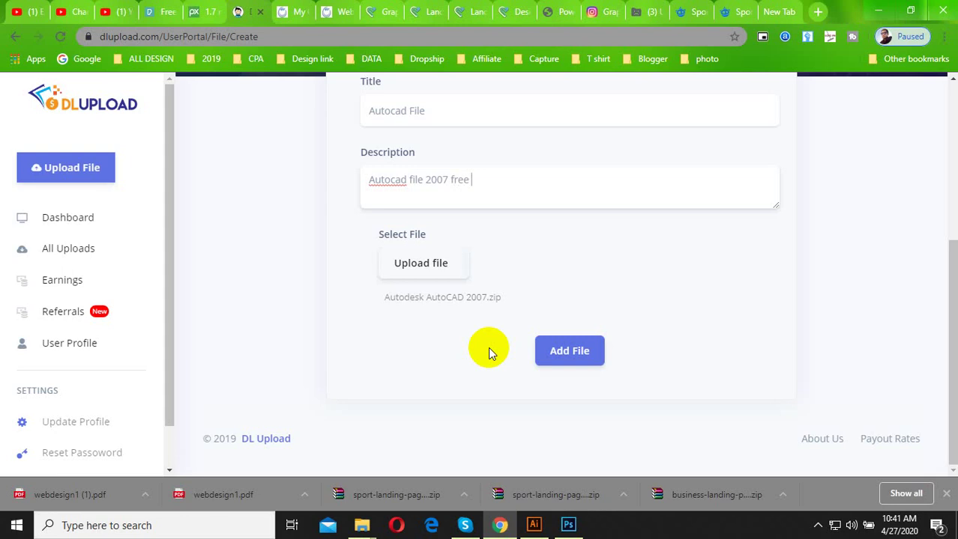
{"action": "type", "text": "free  Download"}
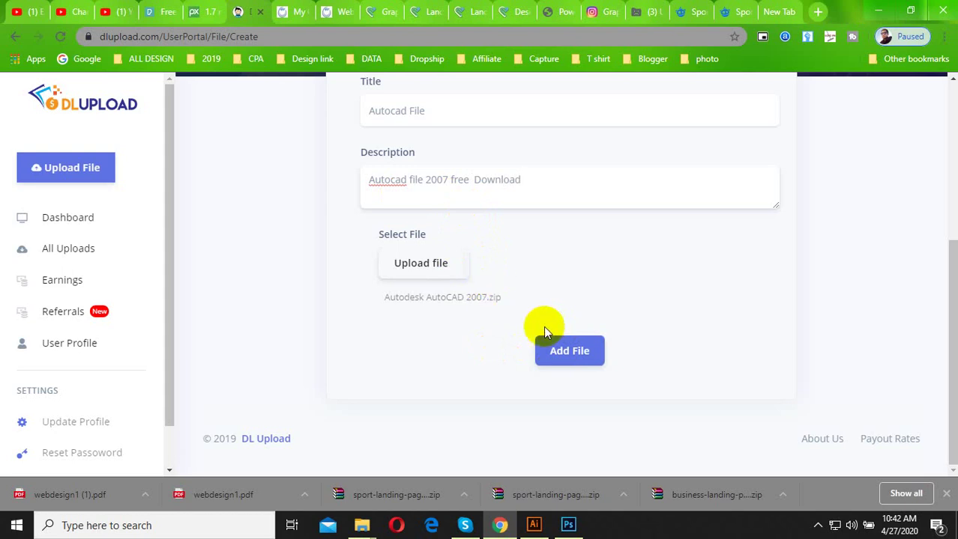
Submit with Add File and wait for the 628.197 MB Autodesk AutoCAD 2007.zip upload to finish.
{"action": "left_click", "coordinate": [560, 368]}
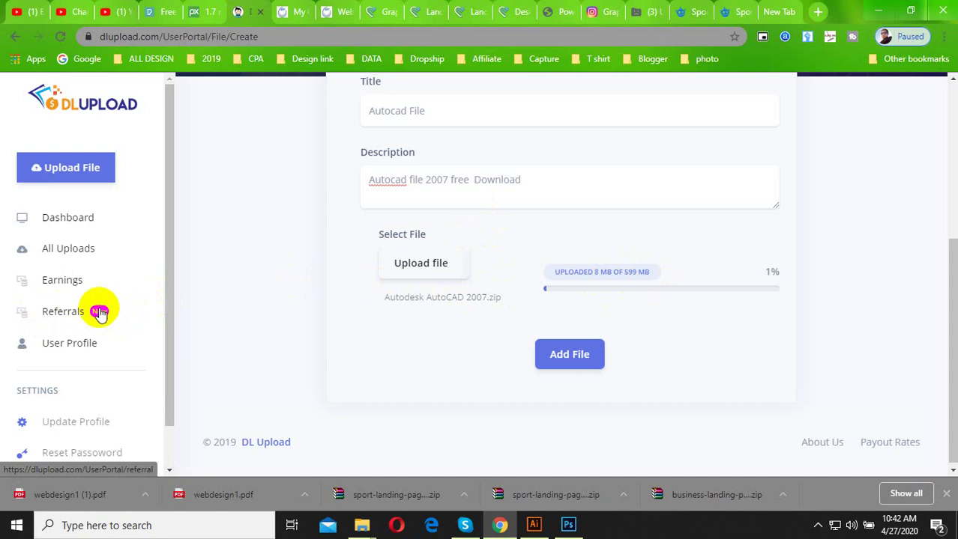
{"action": "left_click", "coordinate": [555, 351]}
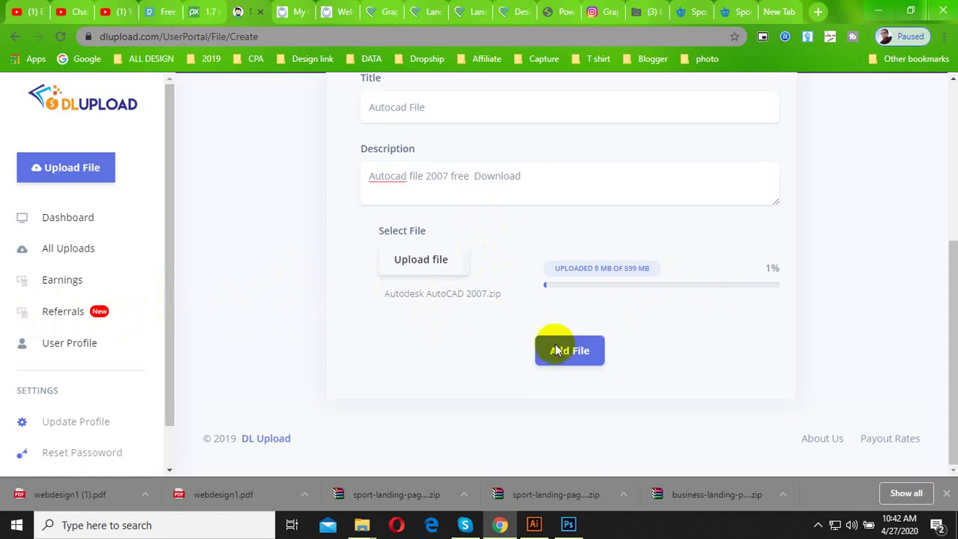
{"action": "scroll", "coordinate": [85, 439], "scroll_direction": "down", "scroll_amount": 1}
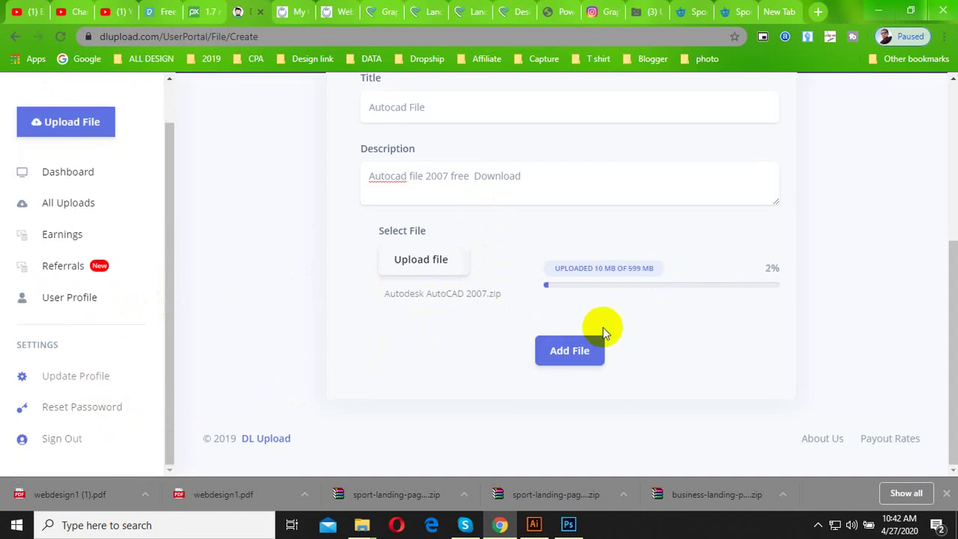
{"action": "scroll", "coordinate": [573, 293], "scroll_direction": "up", "scroll_amount": 1}
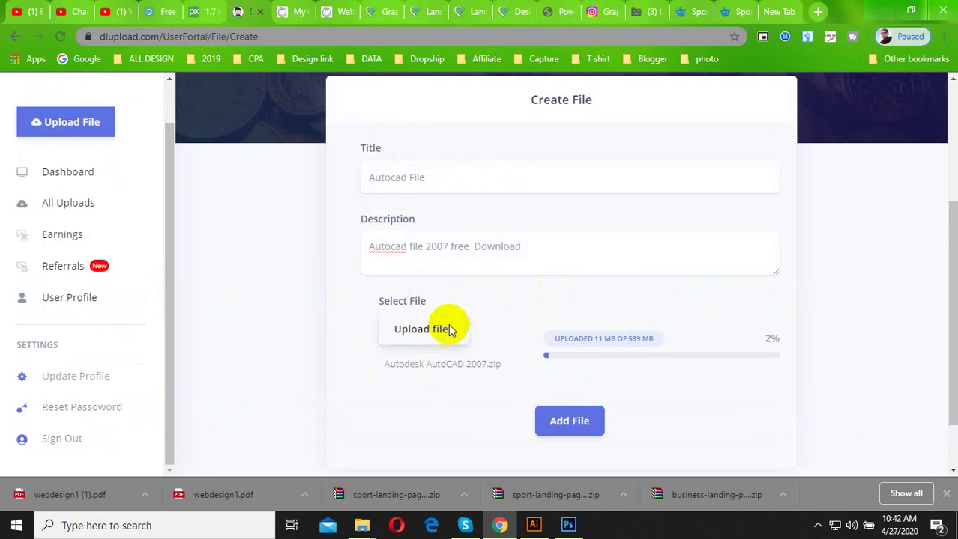
{"action": "scroll", "coordinate": [474, 361], "scroll_direction": "up", "scroll_amount": 2}
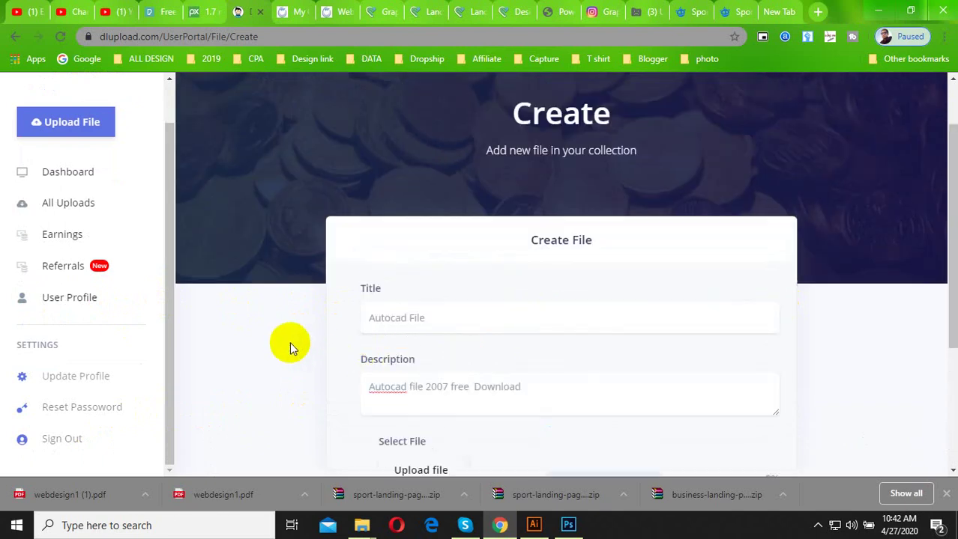
{"action": "scroll", "coordinate": [426, 305], "scroll_direction": "down", "scroll_amount": 3}
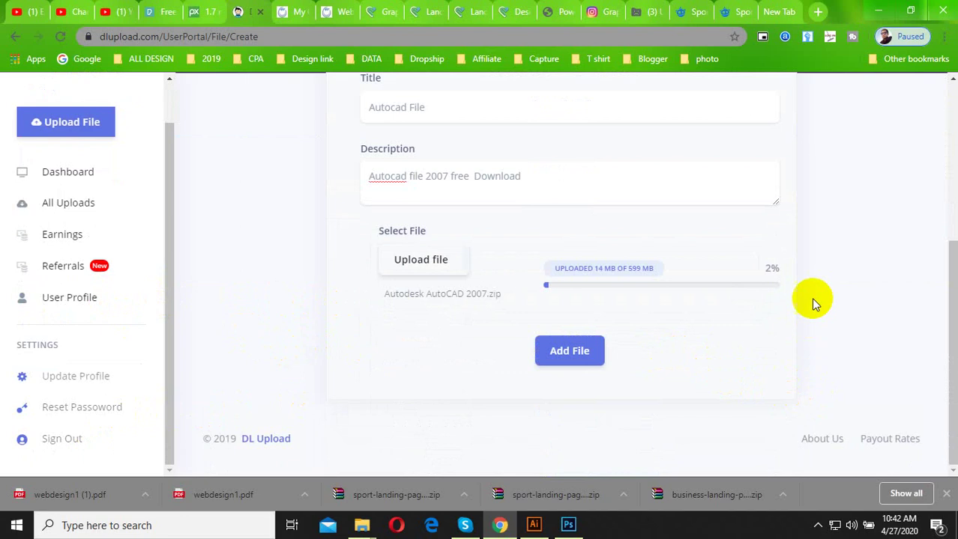
{"action": "left_click", "coordinate": [818, 525]}
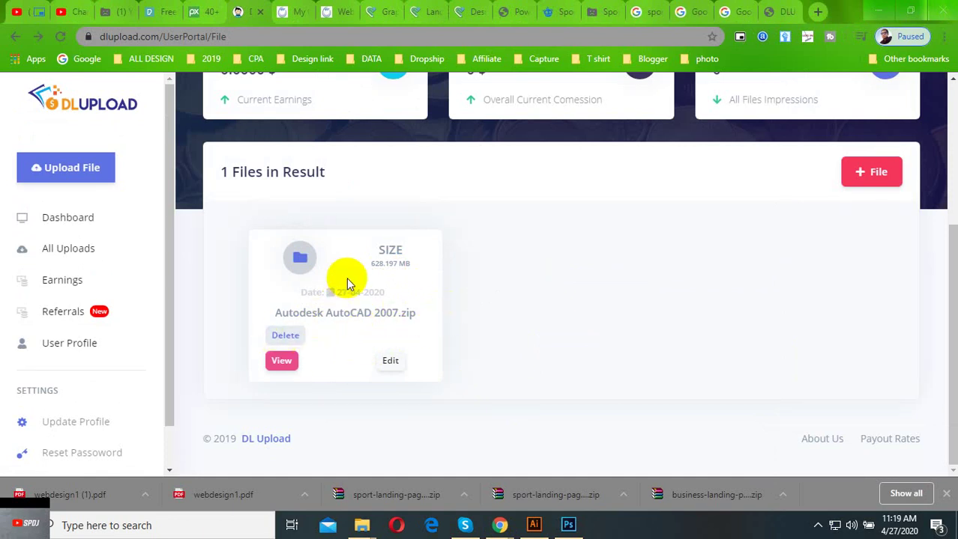
View Autodesk AutoCAD 2007.zip's details and scroll down to its File Download Links.
{"action": "double_click", "coordinate": [300, 262]}
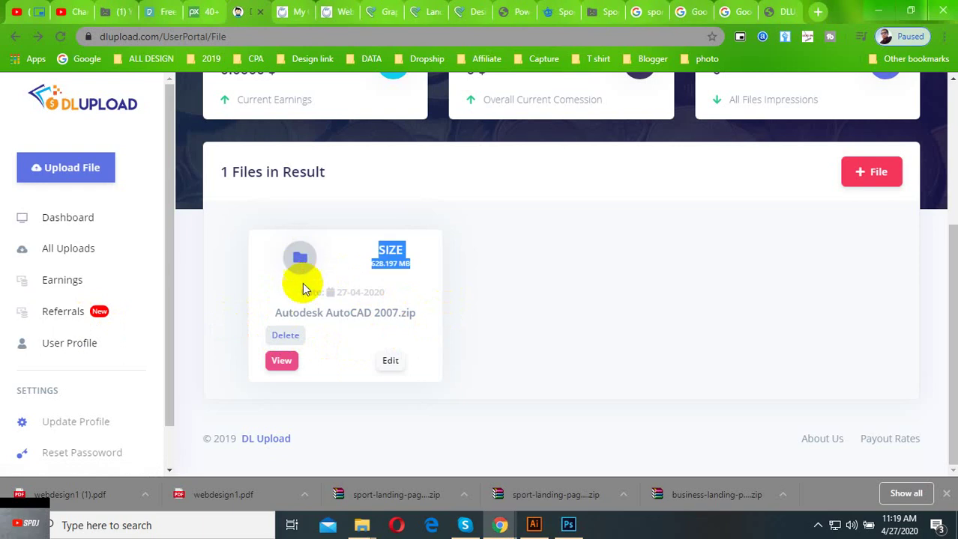
{"action": "left_click", "coordinate": [281, 361]}
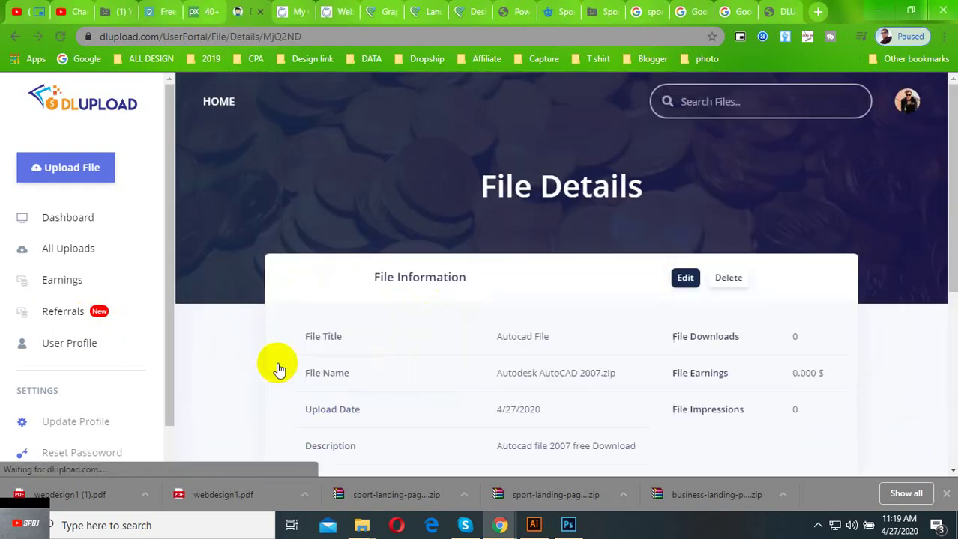
{"action": "scroll", "coordinate": [549, 278], "scroll_direction": "down", "scroll_amount": 5}
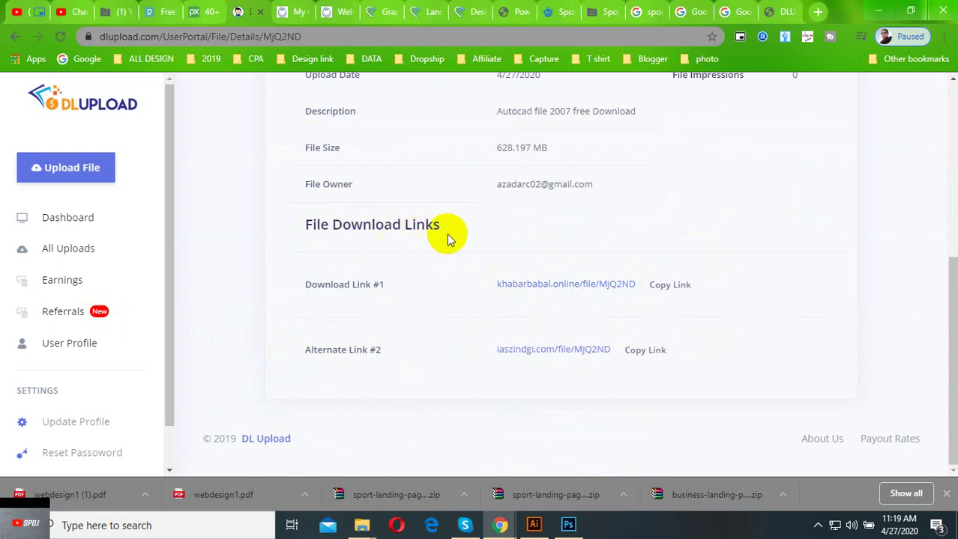
Copy the first download link and load it in the browser.
{"action": "left_click", "coordinate": [679, 290]}
{"action": "left_click", "coordinate": [603, 116]}
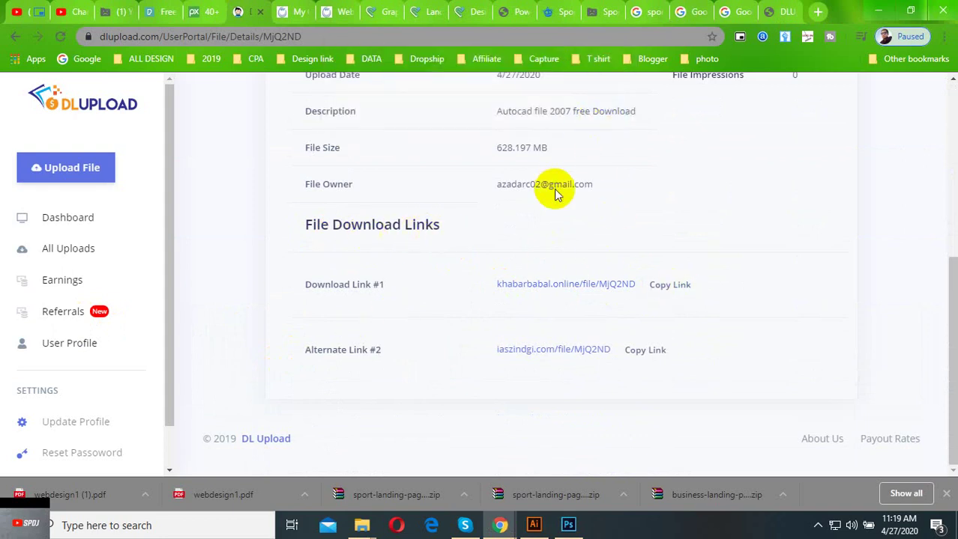
{"action": "left_click", "coordinate": [605, 37]}
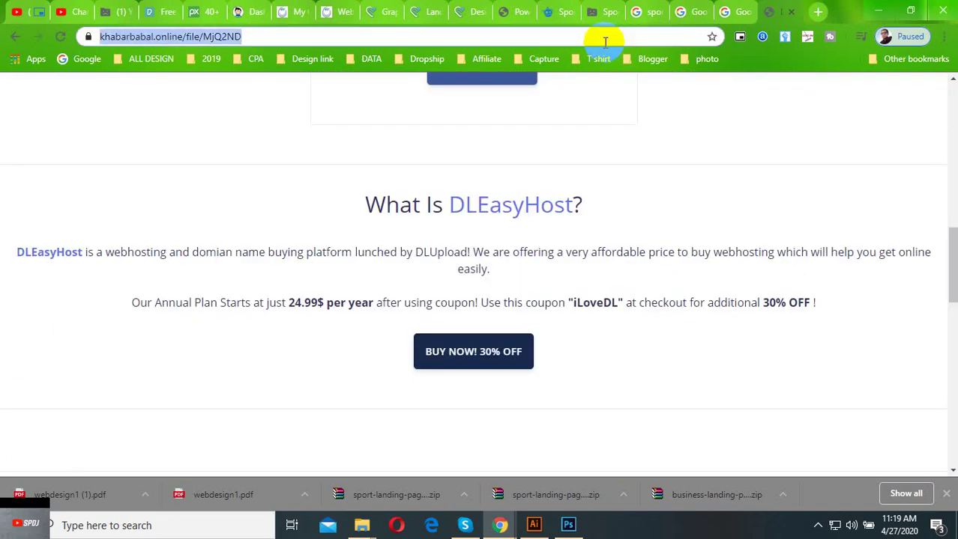
{"action": "key", "text": "ctrl+v"}
{"action": "key", "text": "Return"}
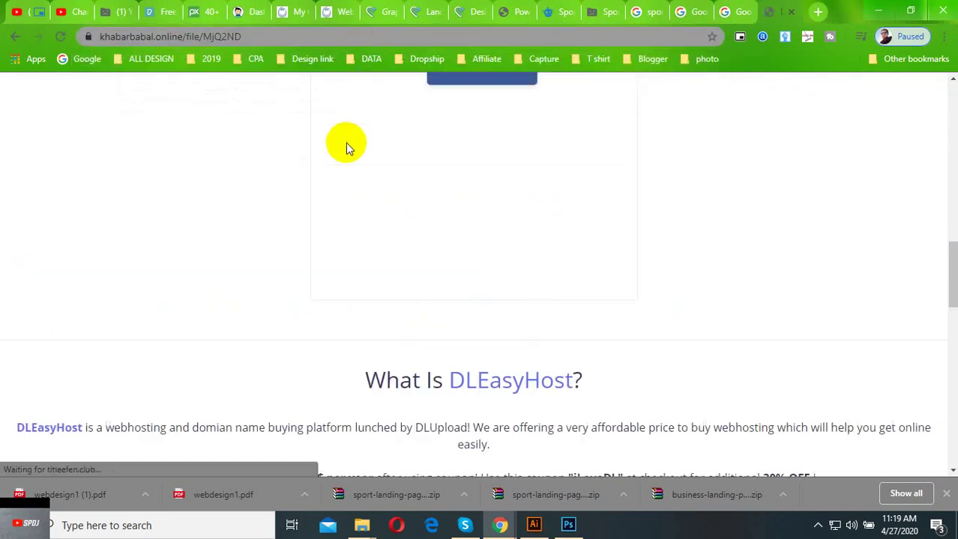
Dismiss the notification request and try the red DOWNLOAD button on the AutoCAD zip's page.
{"action": "left_click", "coordinate": [289, 60]}
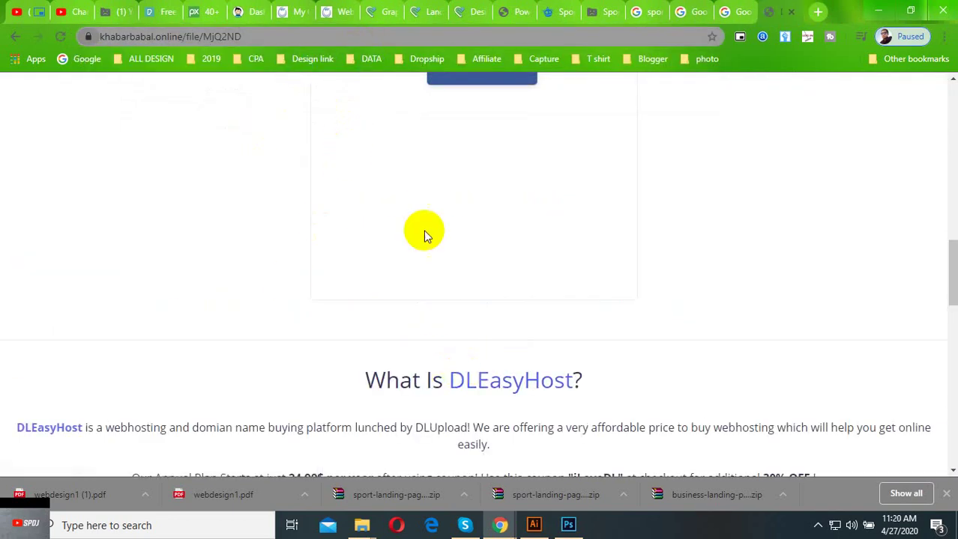
{"action": "scroll", "coordinate": [464, 262], "scroll_direction": "up", "scroll_amount": 5}
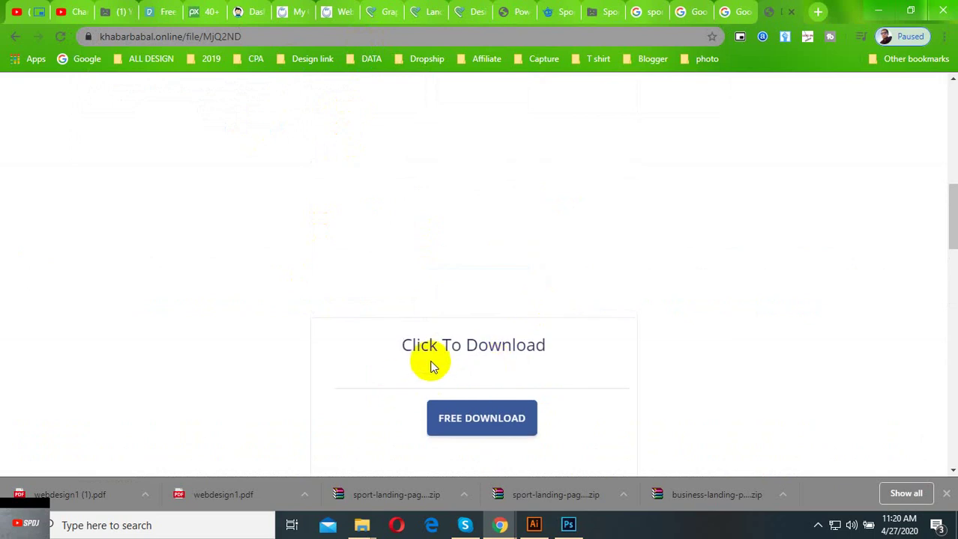
{"action": "scroll", "coordinate": [513, 384], "scroll_direction": "down", "scroll_amount": 10}
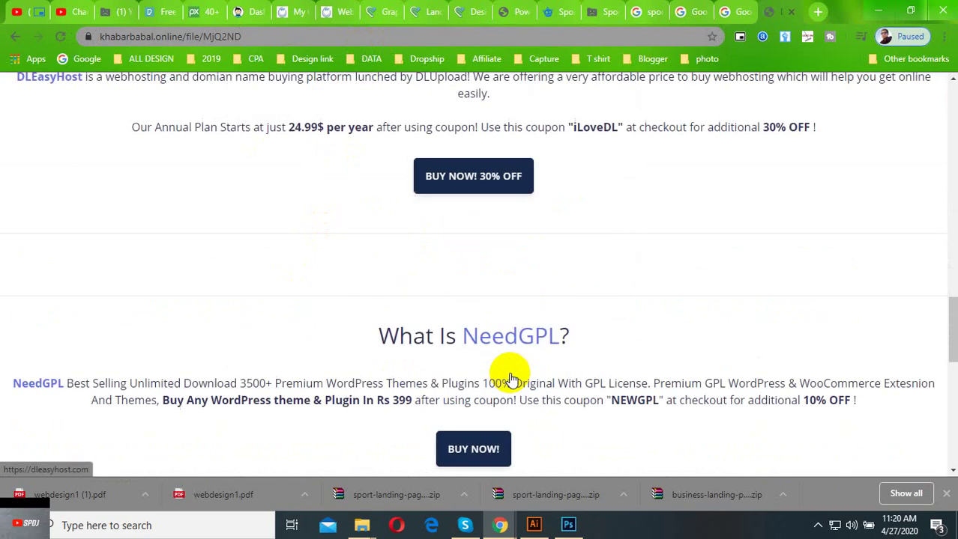
{"action": "scroll", "coordinate": [509, 378], "scroll_direction": "down", "scroll_amount": 5}
{"action": "scroll", "coordinate": [472, 334], "scroll_direction": "up", "scroll_amount": 2}
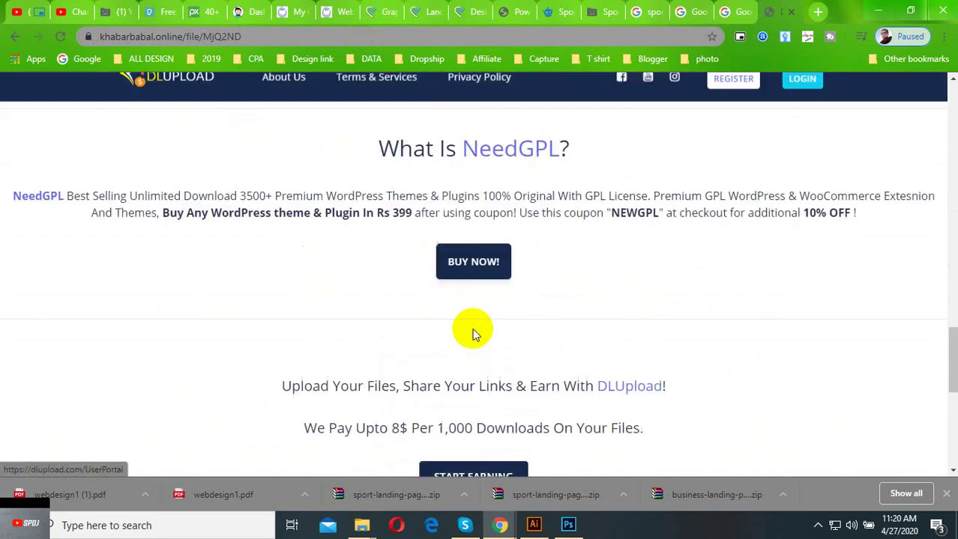
{"action": "scroll", "coordinate": [473, 329], "scroll_direction": "up", "scroll_amount": 5}
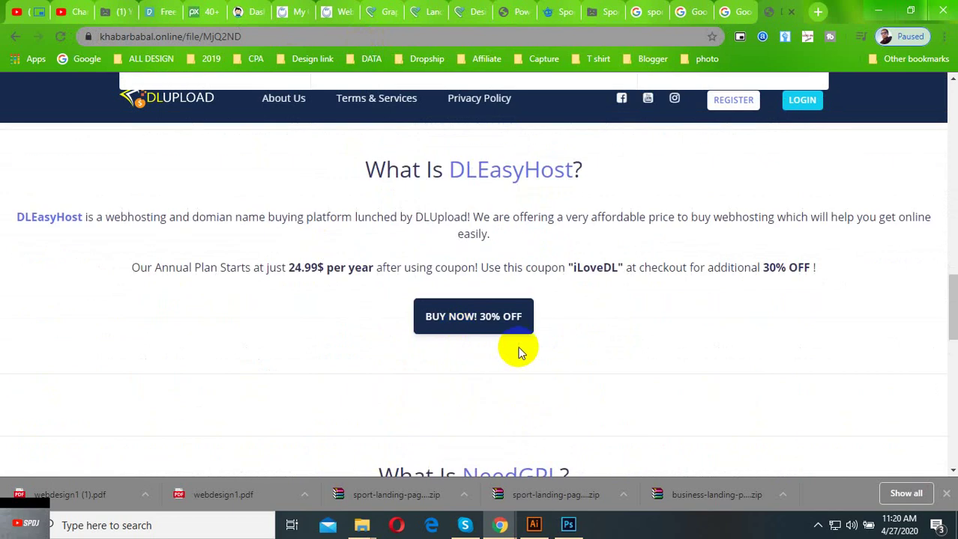
{"action": "scroll", "coordinate": [521, 352], "scroll_direction": "up", "scroll_amount": 10}
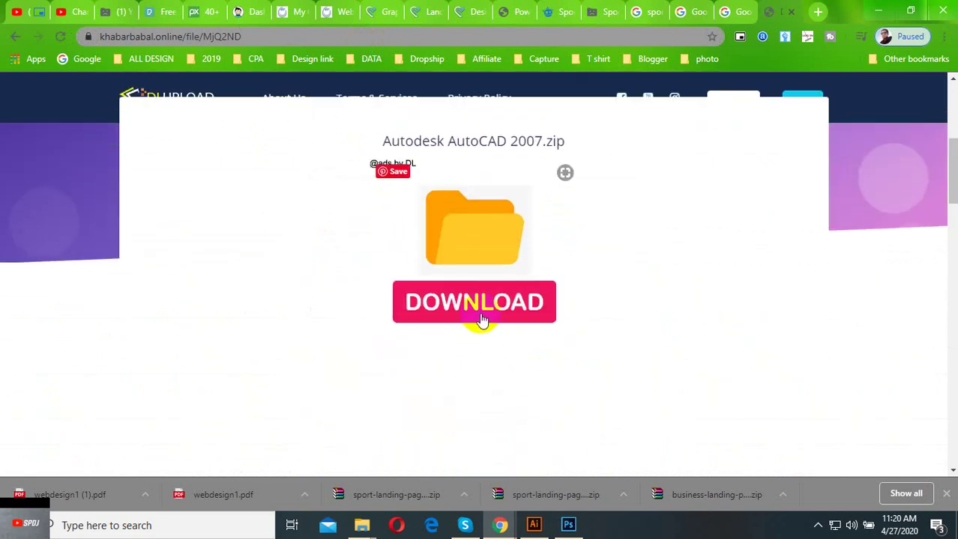
{"action": "scroll", "coordinate": [482, 320], "scroll_direction": "up", "scroll_amount": 1}
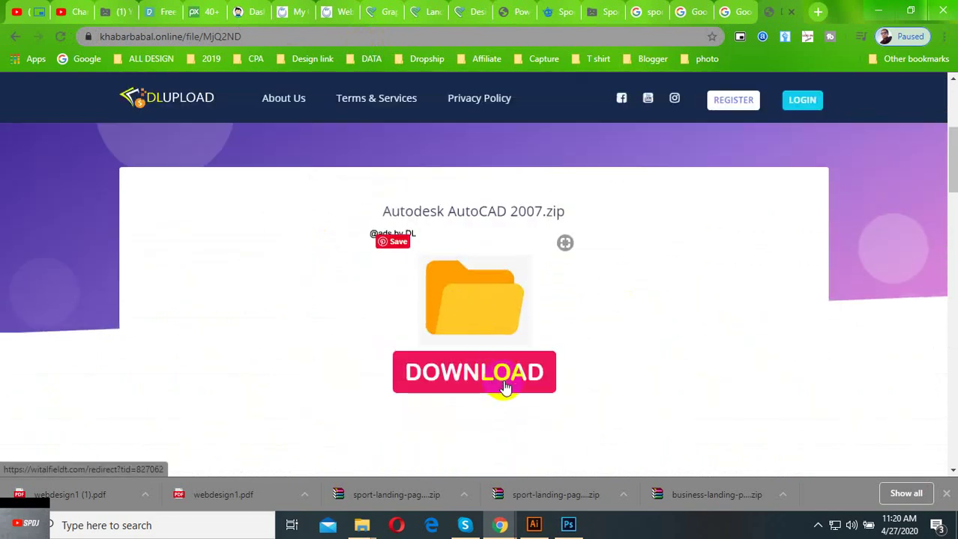
{"action": "left_click", "coordinate": [480, 389]}
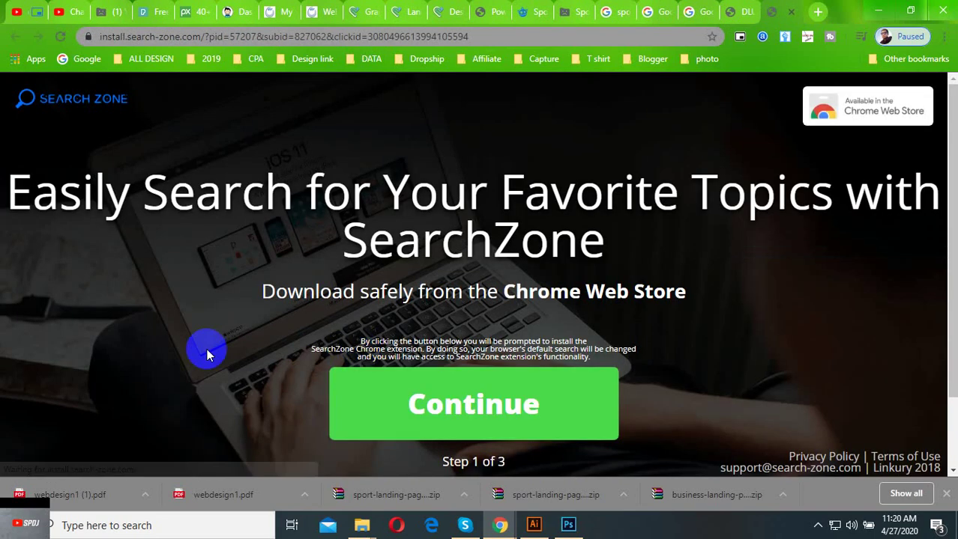
Dismiss the SearchZone install prompt, notification request and Chrome Web Store popup to reach the iaszindgi download page.
{"action": "scroll", "coordinate": [255, 345], "scroll_direction": "down", "scroll_amount": 1}
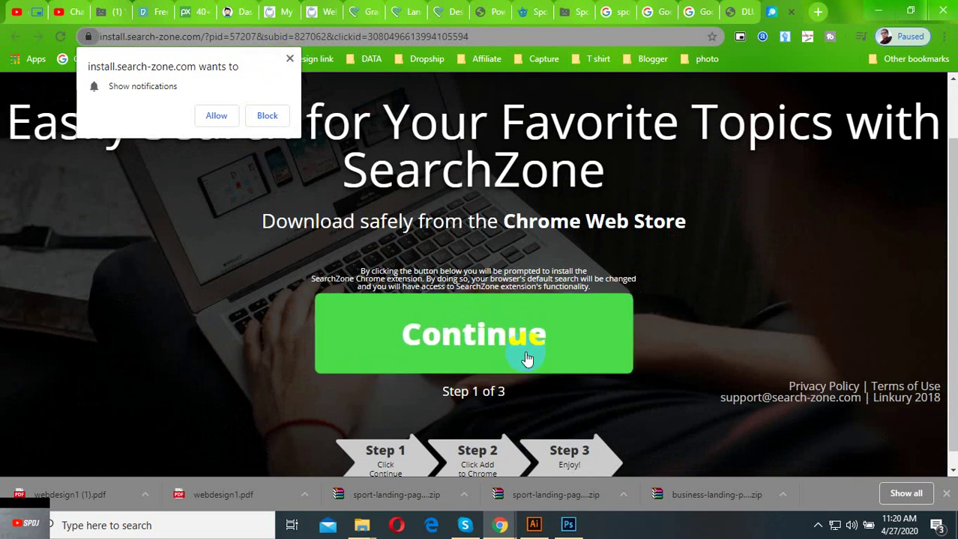
{"action": "left_click", "coordinate": [502, 342]}
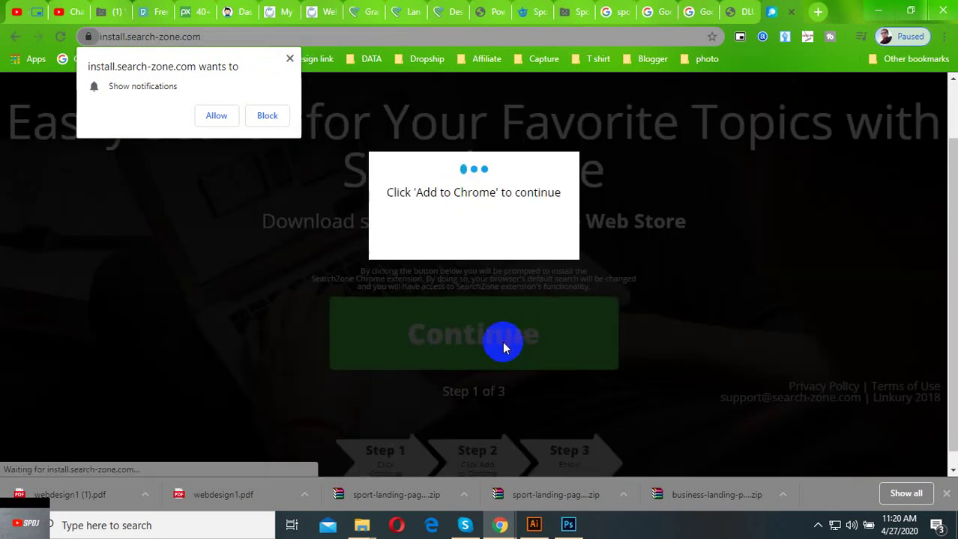
{"action": "left_click", "coordinate": [289, 57]}
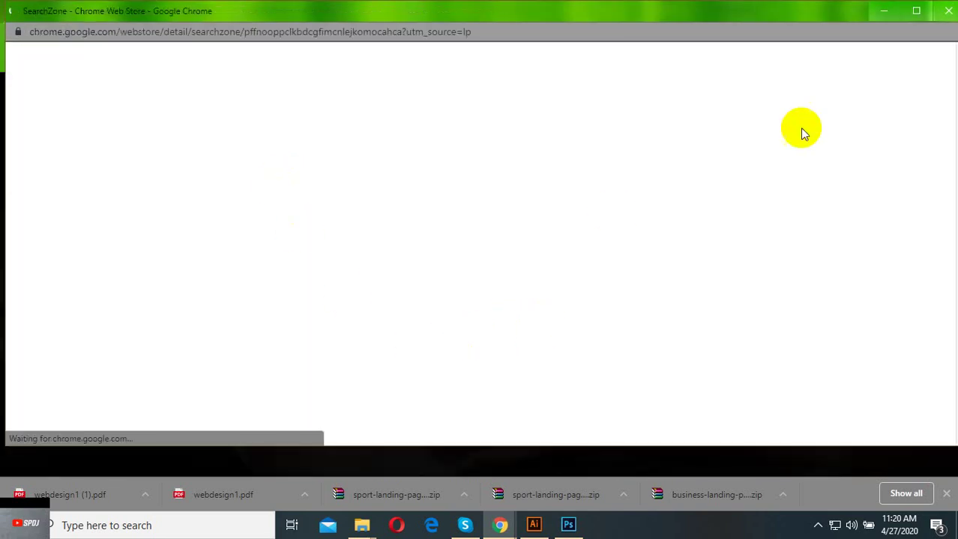
{"action": "left_click", "coordinate": [948, 10]}
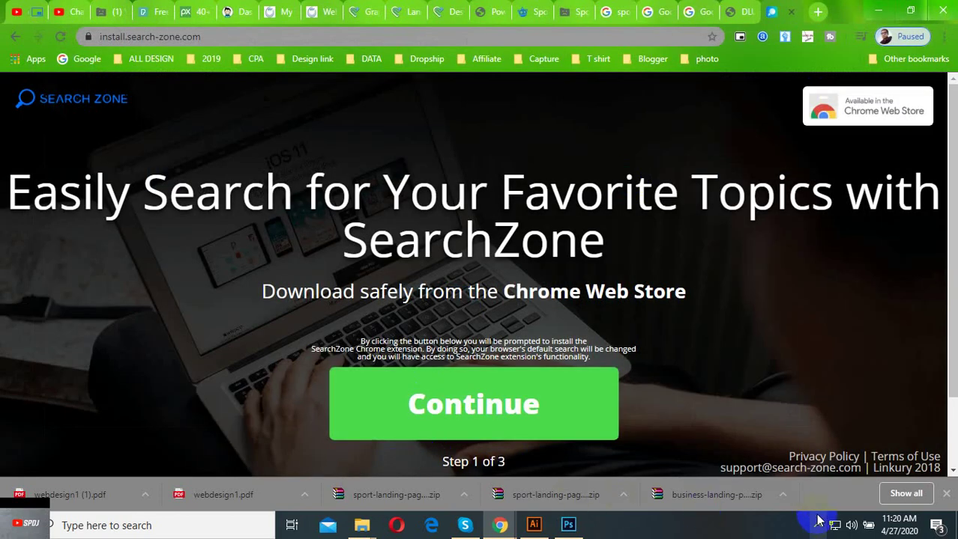
{"action": "left_click", "coordinate": [818, 524]}
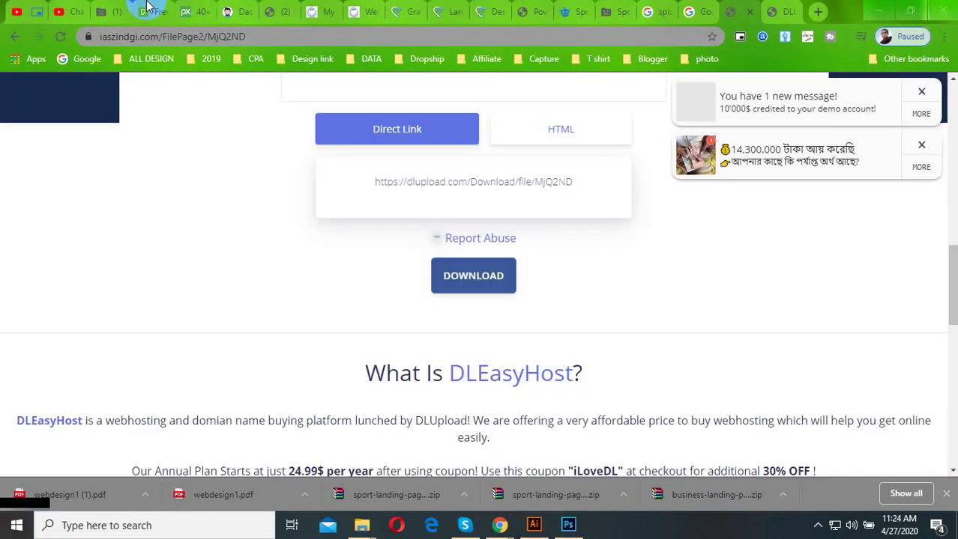
Review the AutoCAD zip's File Information and both File Download Links on its details page.
{"action": "left_click", "coordinate": [232, 6]}
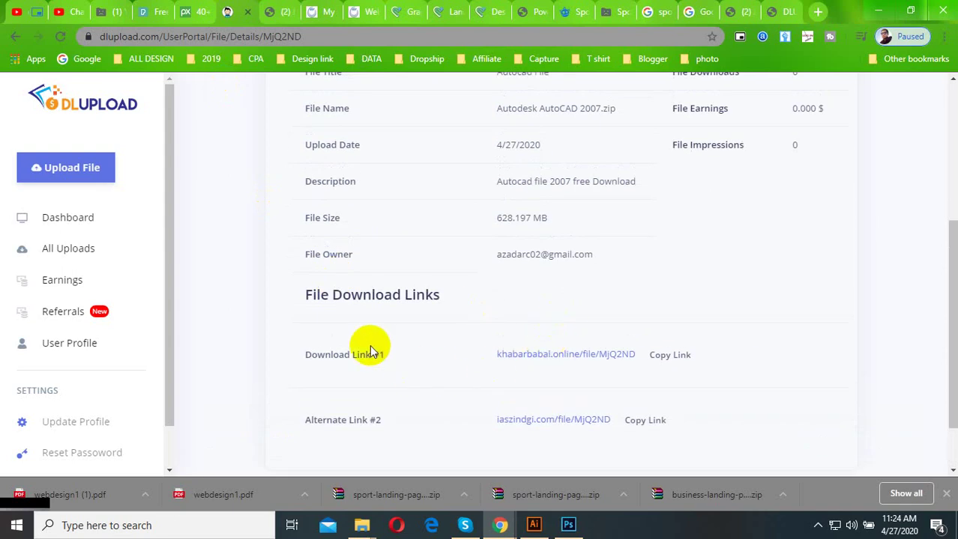
{"action": "scroll", "coordinate": [347, 295], "scroll_direction": "up", "scroll_amount": 2}
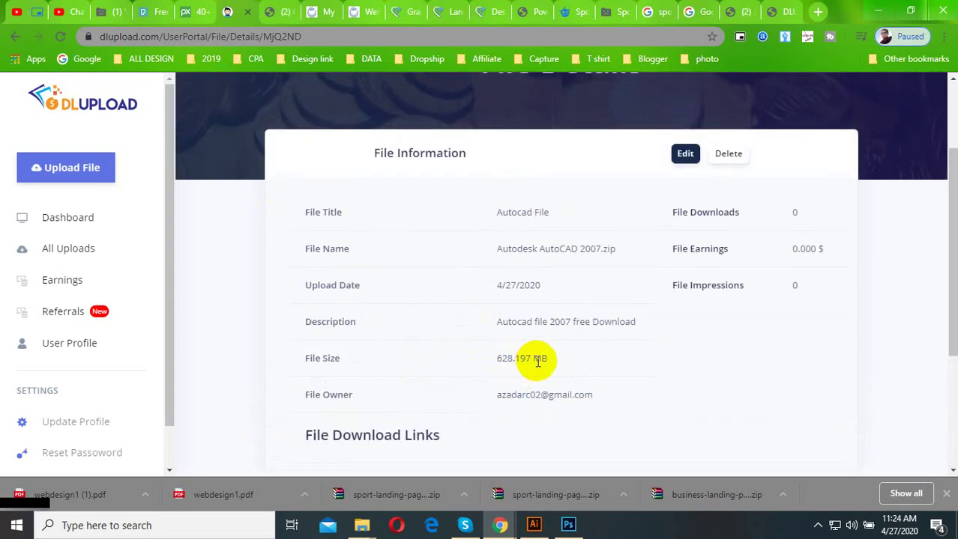
{"action": "scroll", "coordinate": [592, 356], "scroll_direction": "down", "scroll_amount": 1}
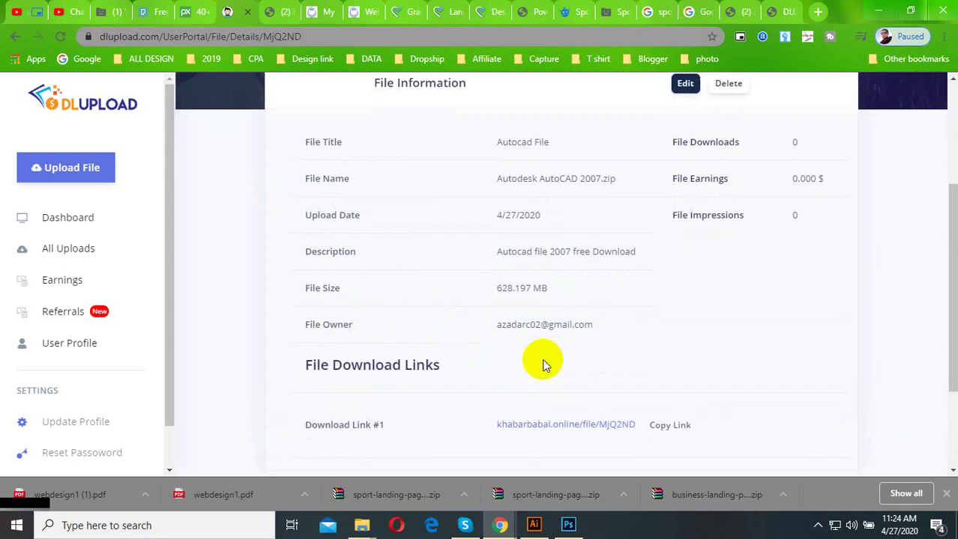
{"action": "scroll", "coordinate": [277, 341], "scroll_direction": "down", "scroll_amount": 1}
{"action": "scroll", "coordinate": [380, 370], "scroll_direction": "down", "scroll_amount": 1}
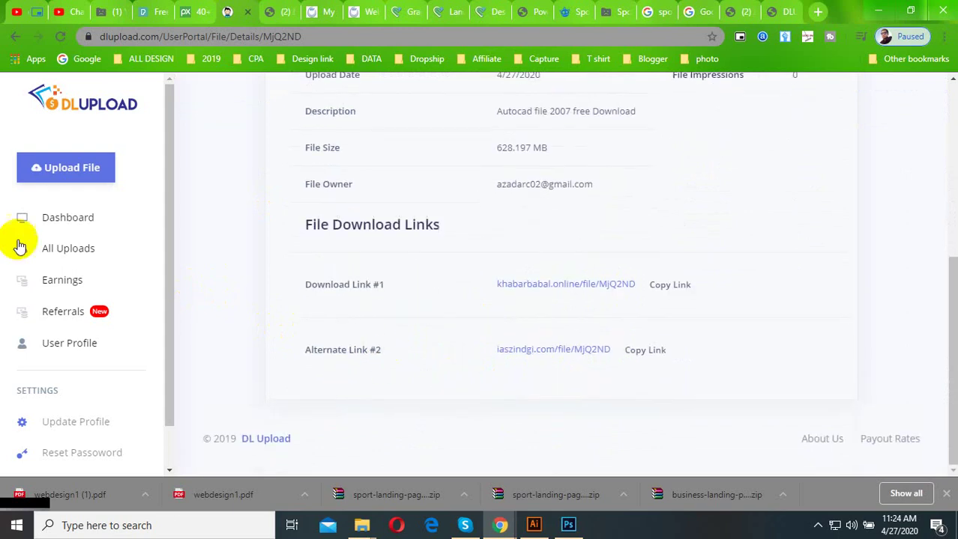
Return to the dashboard showing 1 file, 628.197 MB used, 2 impressions and $0 earnings.
{"action": "left_click", "coordinate": [63, 218]}
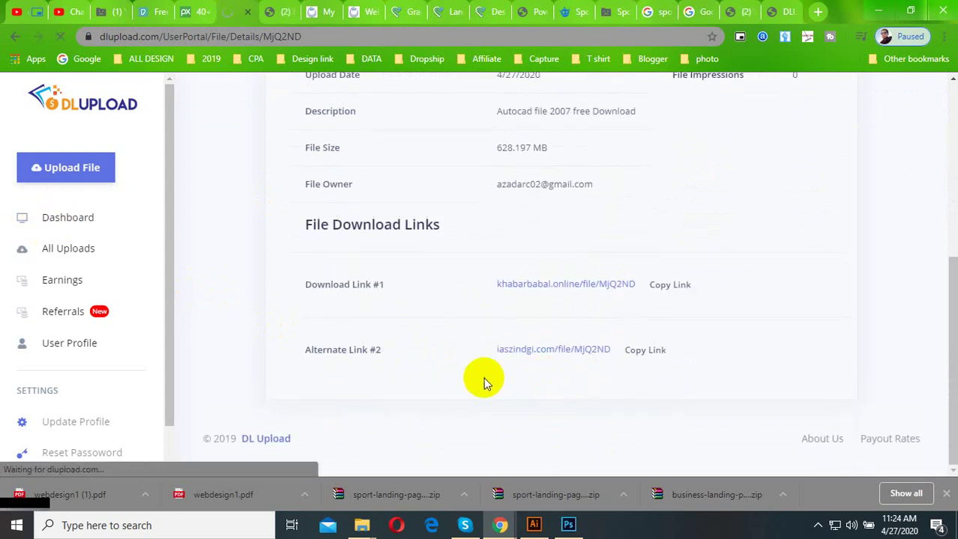
{"action": "scroll", "coordinate": [416, 383], "scroll_direction": "down", "scroll_amount": 3}
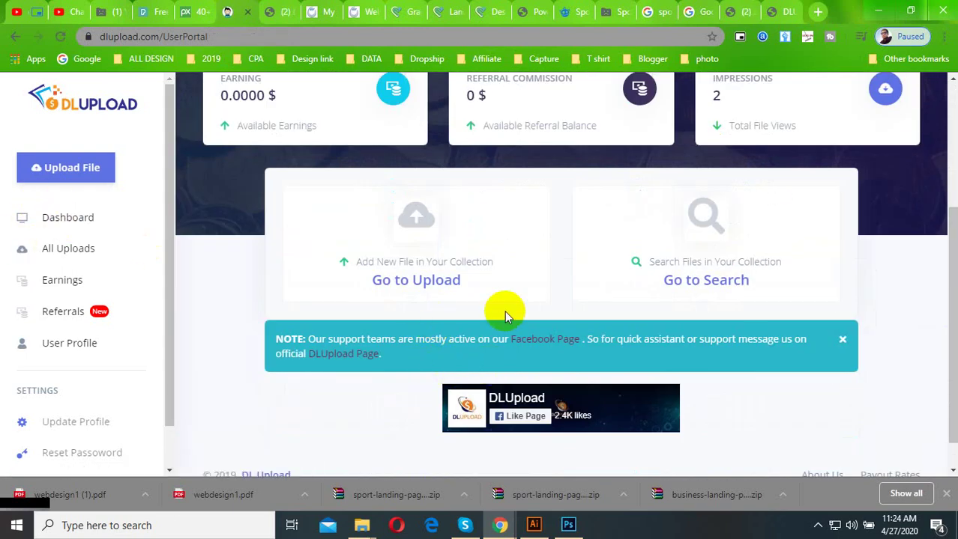
{"action": "scroll", "coordinate": [501, 367], "scroll_direction": "down", "scroll_amount": 1}
{"action": "scroll", "coordinate": [494, 419], "scroll_direction": "up", "scroll_amount": 3}
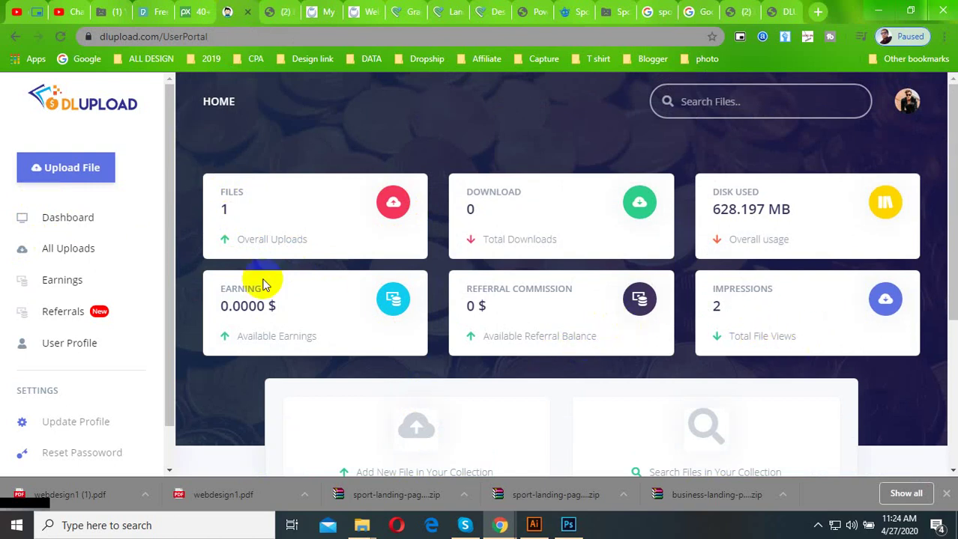
{"action": "scroll", "coordinate": [263, 278], "scroll_direction": "down", "scroll_amount": 3}
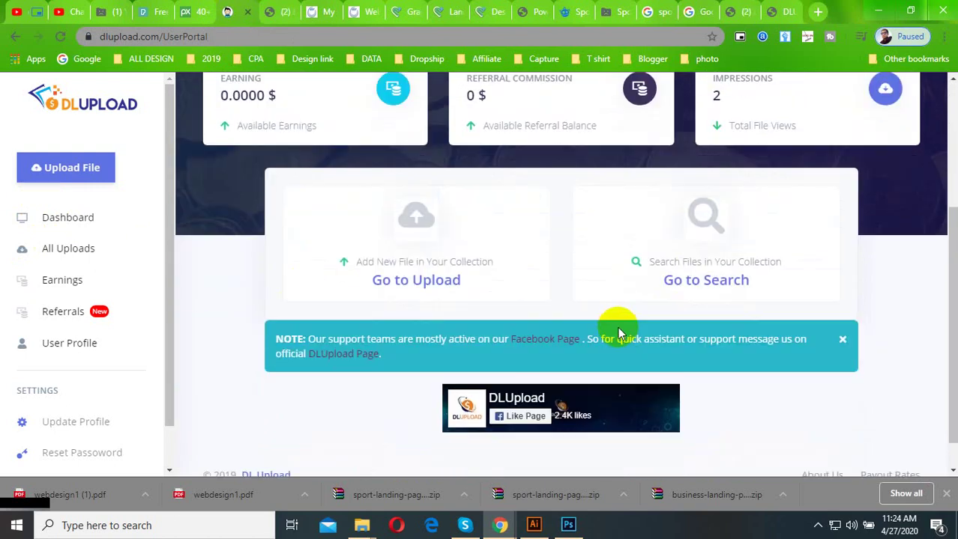
{"action": "scroll", "coordinate": [391, 321], "scroll_direction": "down", "scroll_amount": 1}
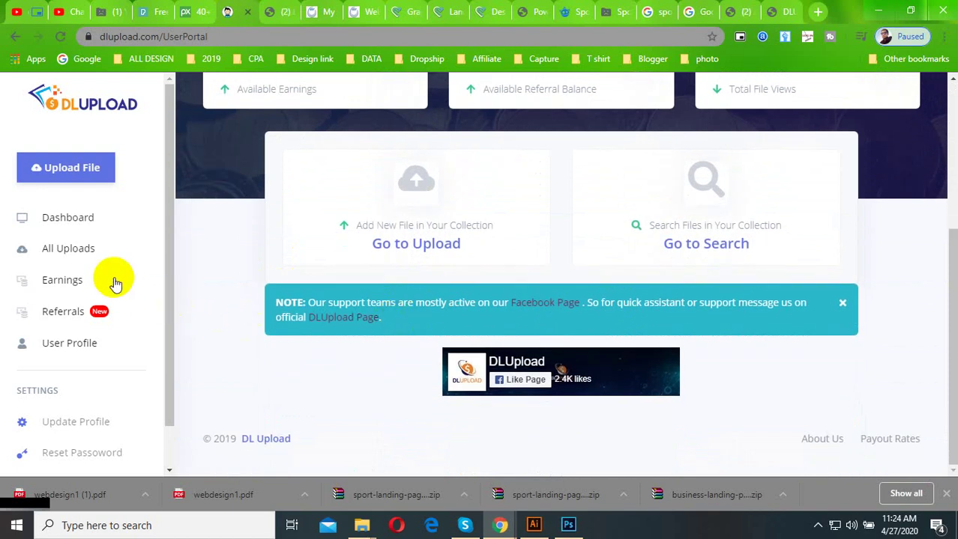
Open the Referral Earning page and highlight the personal referral link URL in its field.
{"action": "left_click", "coordinate": [71, 312]}
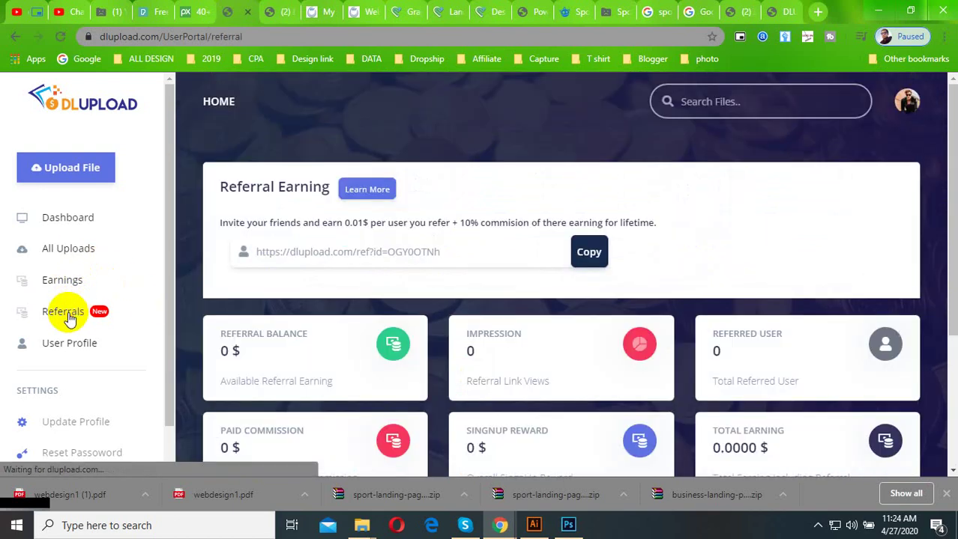
{"action": "scroll", "coordinate": [314, 344], "scroll_direction": "down", "scroll_amount": 3}
{"action": "scroll", "coordinate": [379, 338], "scroll_direction": "up", "scroll_amount": 3}
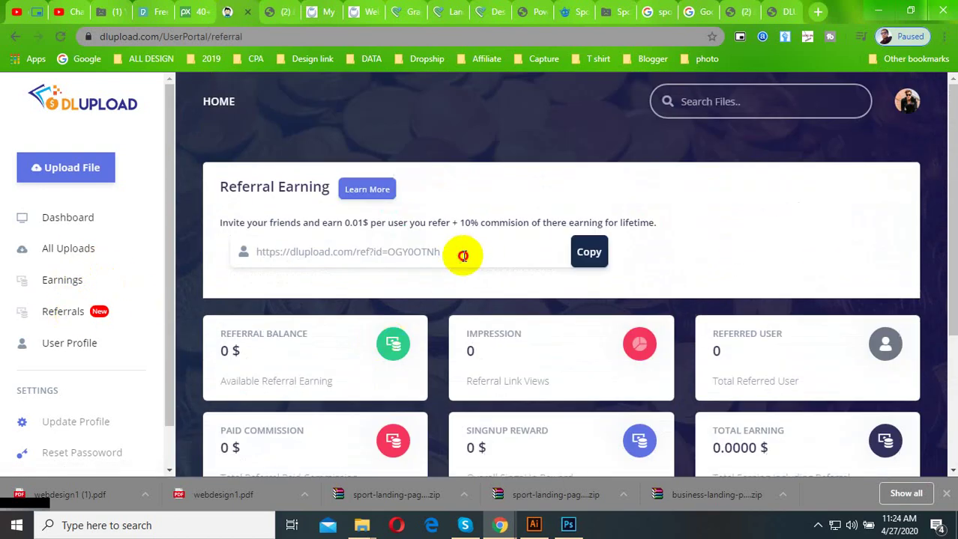
{"action": "left_click_drag", "start_coordinate": [460, 254], "coordinate": [220, 248]}
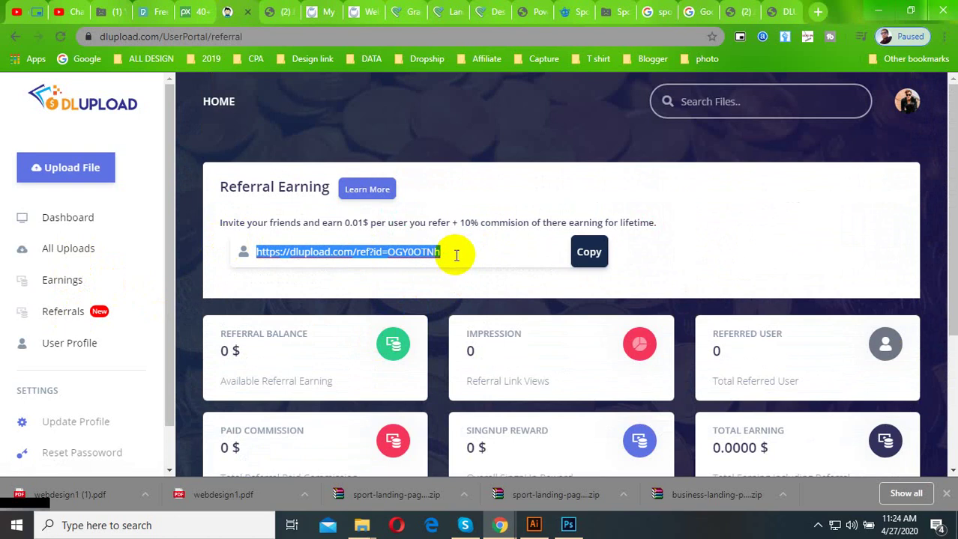
{"action": "scroll", "coordinate": [455, 255], "scroll_direction": "down", "scroll_amount": 5}
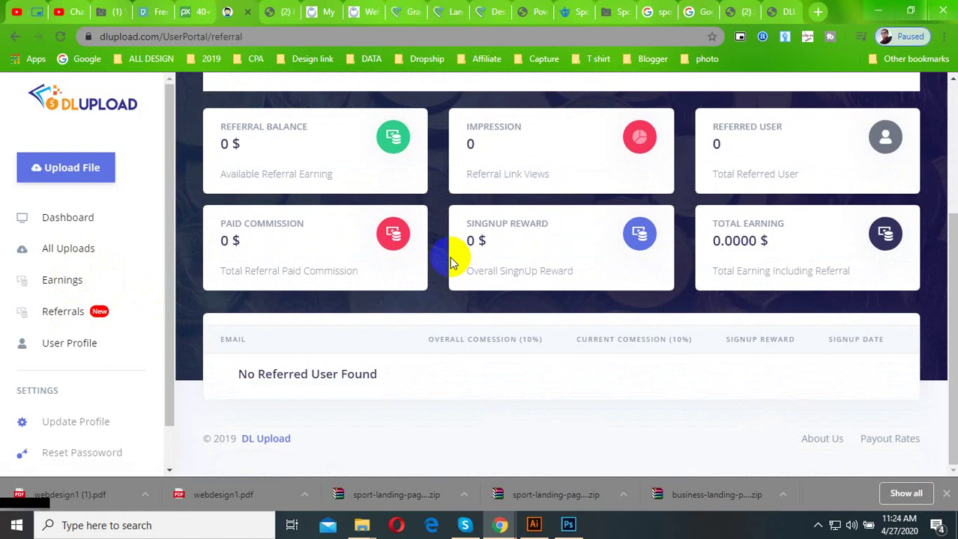
{"action": "scroll", "coordinate": [452, 261], "scroll_direction": "up", "scroll_amount": 3}
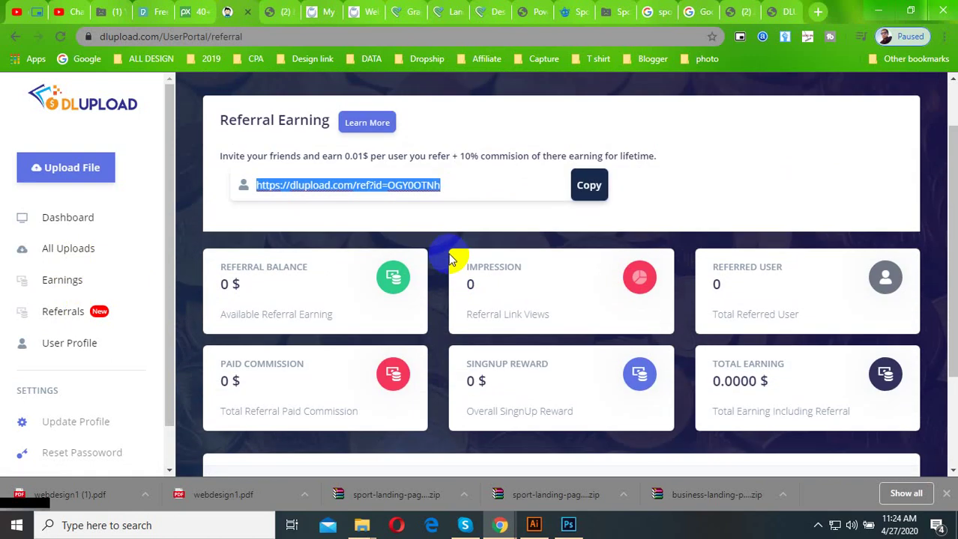
{"action": "scroll", "coordinate": [417, 220], "scroll_direction": "up", "scroll_amount": 2}
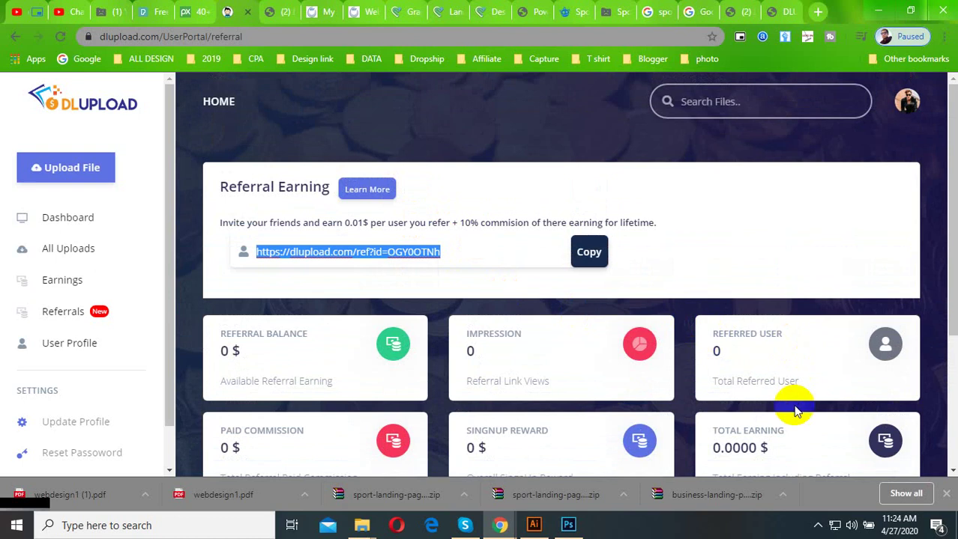
{"action": "left_click", "coordinate": [817, 525]}
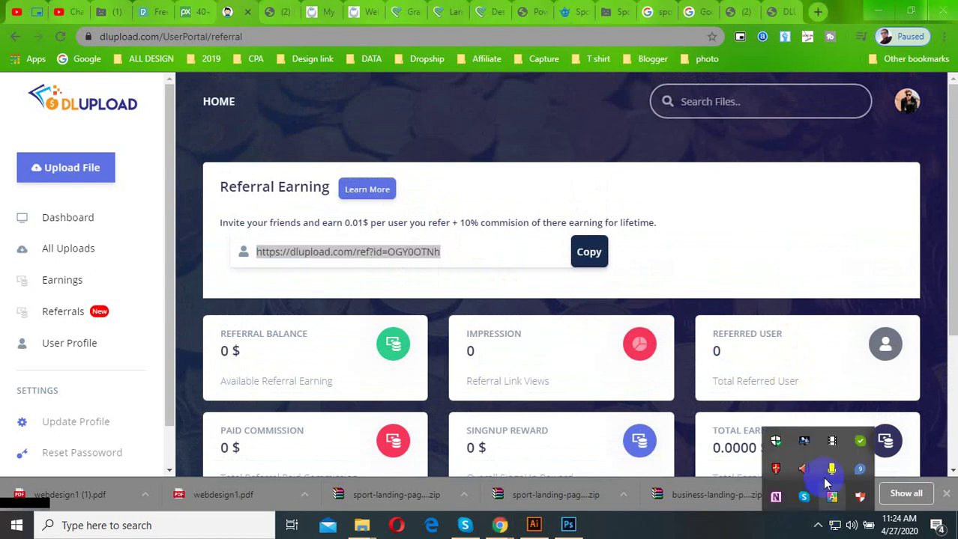